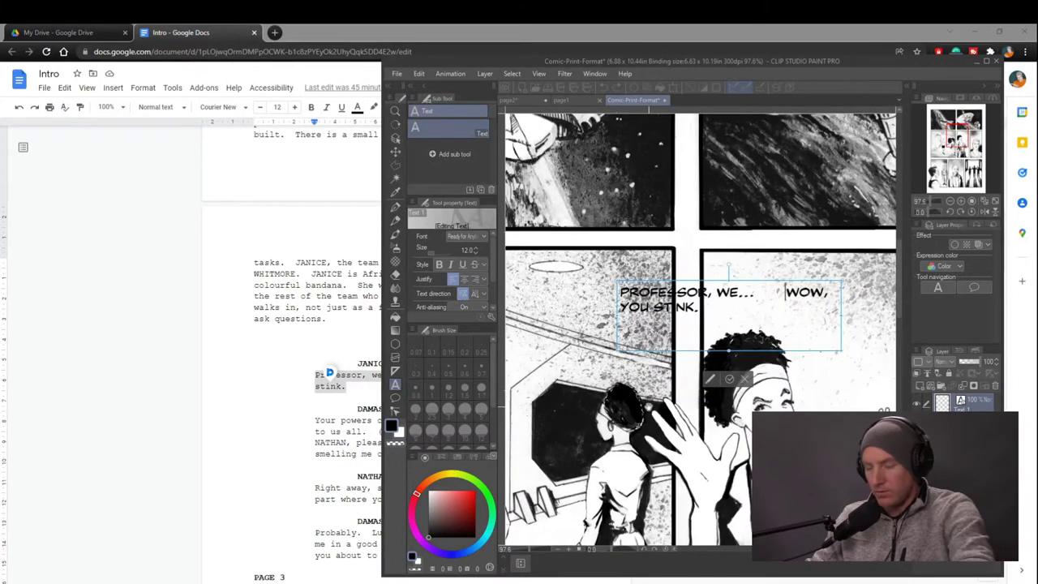
# Trim the dialogue text to "PROFESSOR, WE..." and enclose it in a rounded balloon in the gym panel.
pyautogui.press('BackSpace')
pyautogui.press('BackSpace')
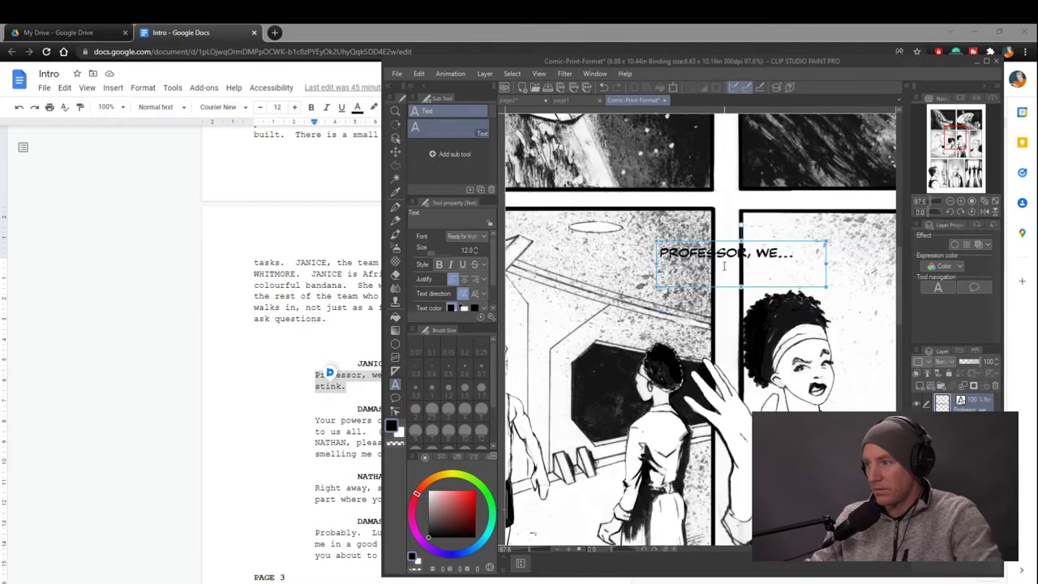
pyautogui.moveTo(725, 260); pyautogui.dragTo(610, 275)
pyautogui.moveTo(527, 238); pyautogui.dragTo(691, 292)
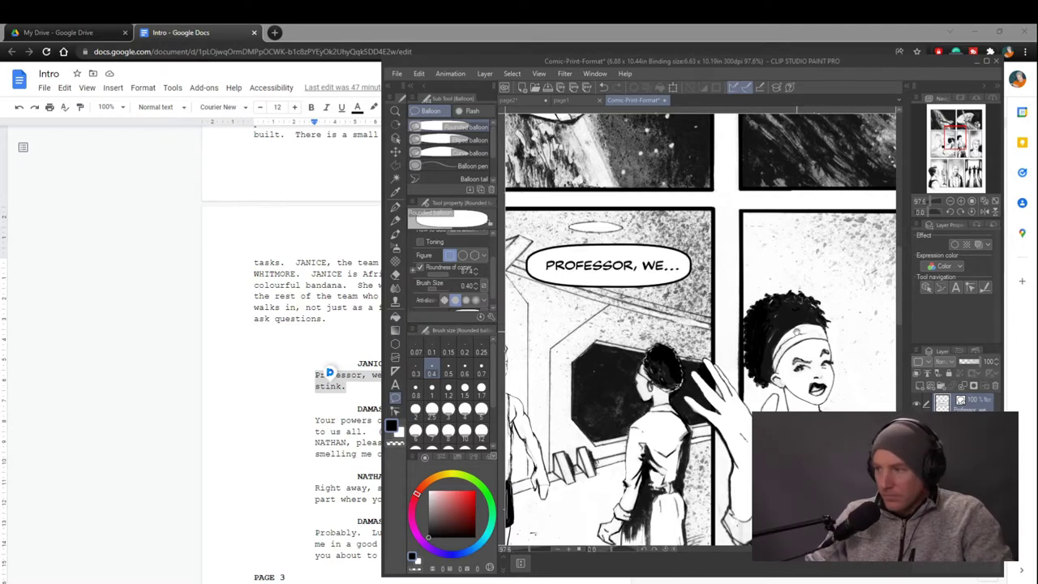
# Warp the "WOW..." lettering with Mesh Transformation, stretching its letters vertically with the tallest ones at the start.
pyautogui.moveTo(776, 336); pyautogui.dragTo(695, 331)
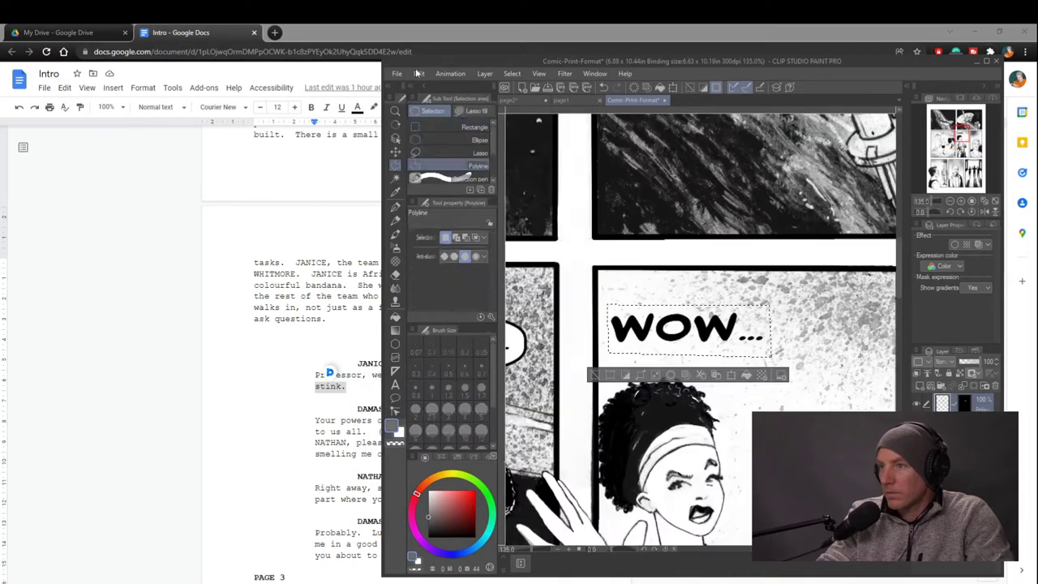
pyautogui.click(419, 73)
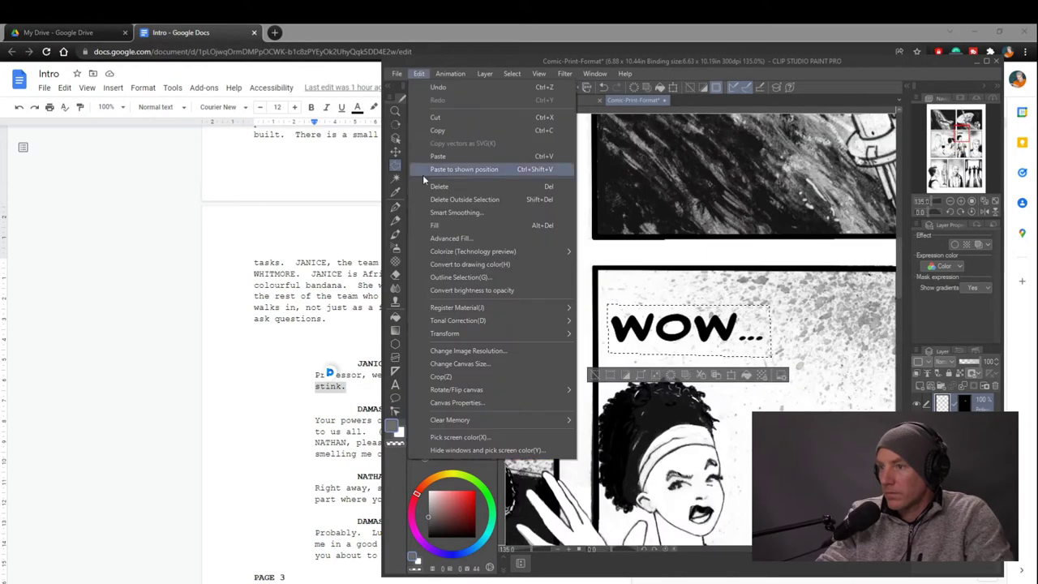
pyautogui.click(617, 331)
pyautogui.moveTo(606, 358); pyautogui.dragTo(608, 367)
pyautogui.moveTo(605, 340); pyautogui.dragTo(606, 345)
pyautogui.moveTo(662, 305); pyautogui.dragTo(661, 297)
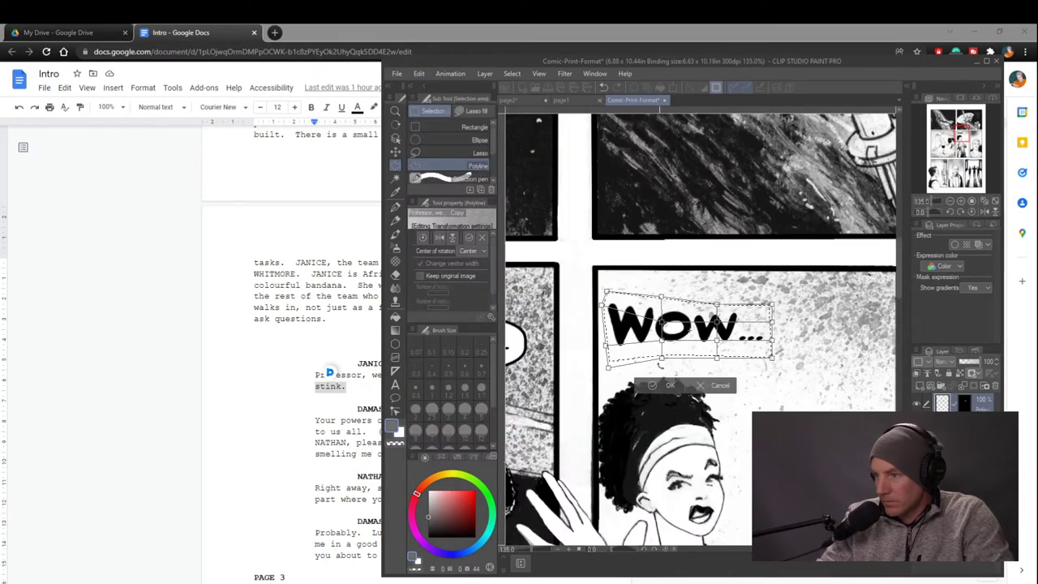
pyautogui.moveTo(661, 358); pyautogui.dragTo(662, 369)
pyautogui.moveTo(662, 339); pyautogui.dragTo(661, 353)
pyautogui.moveTo(717, 305); pyautogui.dragTo(717, 286)
pyautogui.moveTo(717, 358); pyautogui.dragTo(717, 372)
pyautogui.moveTo(717, 322); pyautogui.dragTo(713, 322)
pyautogui.moveTo(772, 304); pyautogui.dragTo(776, 282)
pyautogui.moveTo(606, 345); pyautogui.dragTo(607, 365)
pyautogui.moveTo(609, 367); pyautogui.dragTo(611, 390)
pyautogui.click(671, 406)
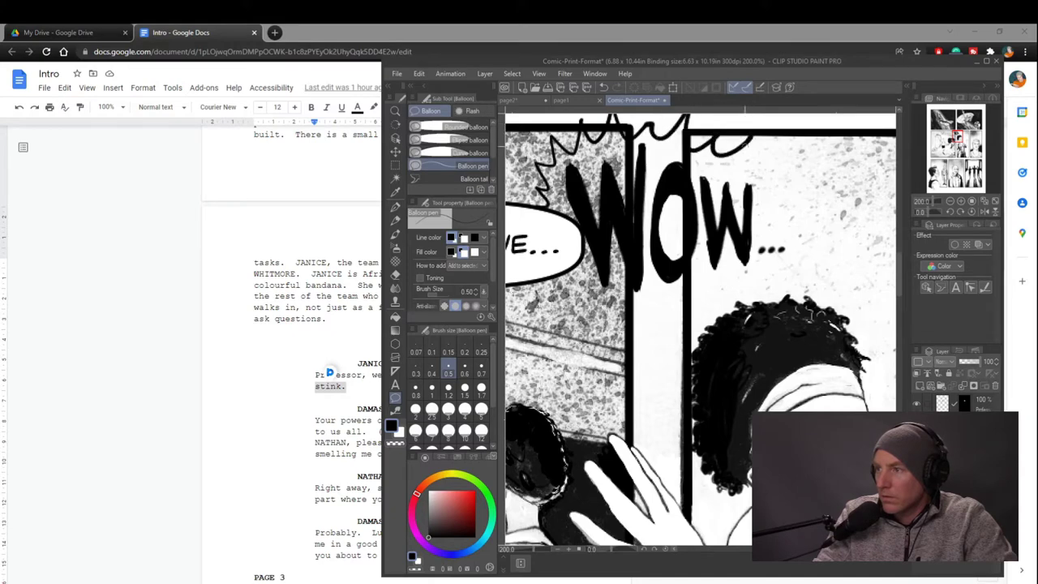
# Draw a jagged burst balloon around the "WOW..." lettering with the Balloon pen, joining it to the "PROFESSOR, WE..." balloon.
pyautogui.moveTo(783, 188)
pyautogui.mouseDown()
pyautogui.moveTo(777, 280)
pyautogui.moveTo(572, 332)
pyautogui.moveTo(510, 202)
pyautogui.mouseUp()
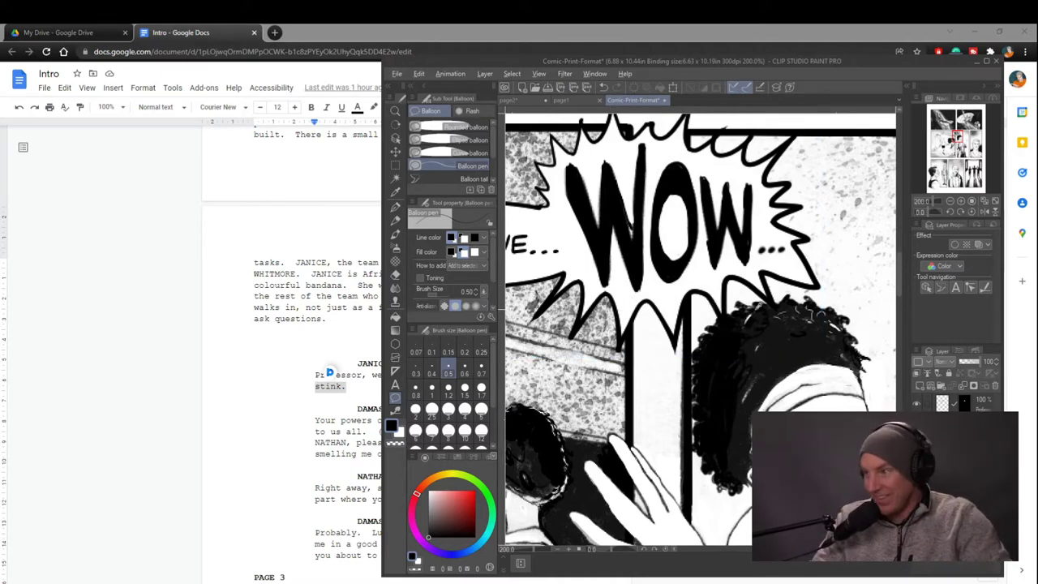
pyautogui.keyDown('ctrl'); pyautogui.click(712, 303); pyautogui.keyUp('ctrl')
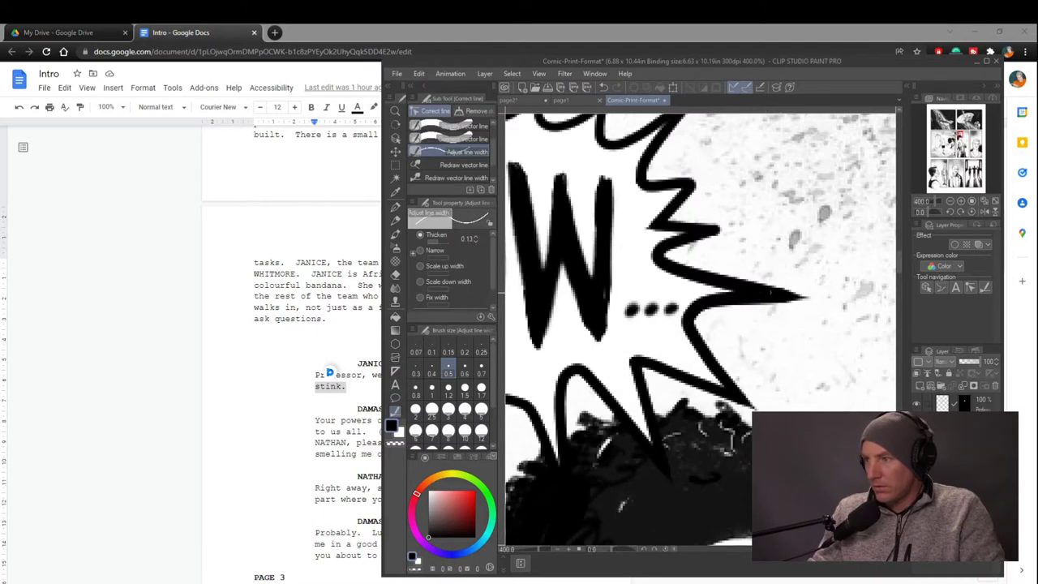
# Try thickening the outline of the burst's long right-hand spike with Adjust line width at 0.13.
pyautogui.moveTo(770, 293); pyautogui.dragTo(716, 282)
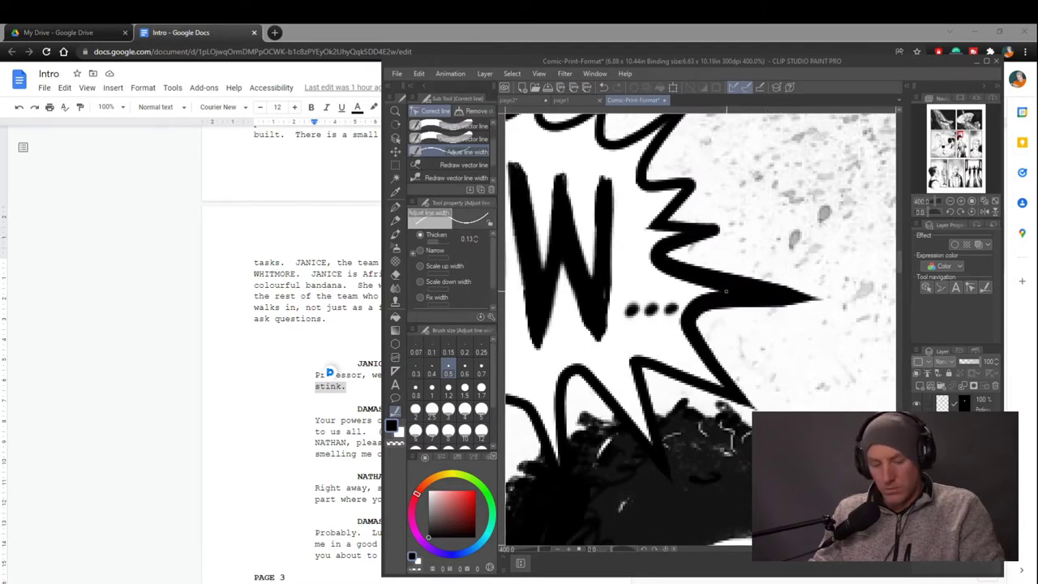
pyautogui.hotkey('ctrl', 'z')
pyautogui.hotkey('ctrl', 'z')
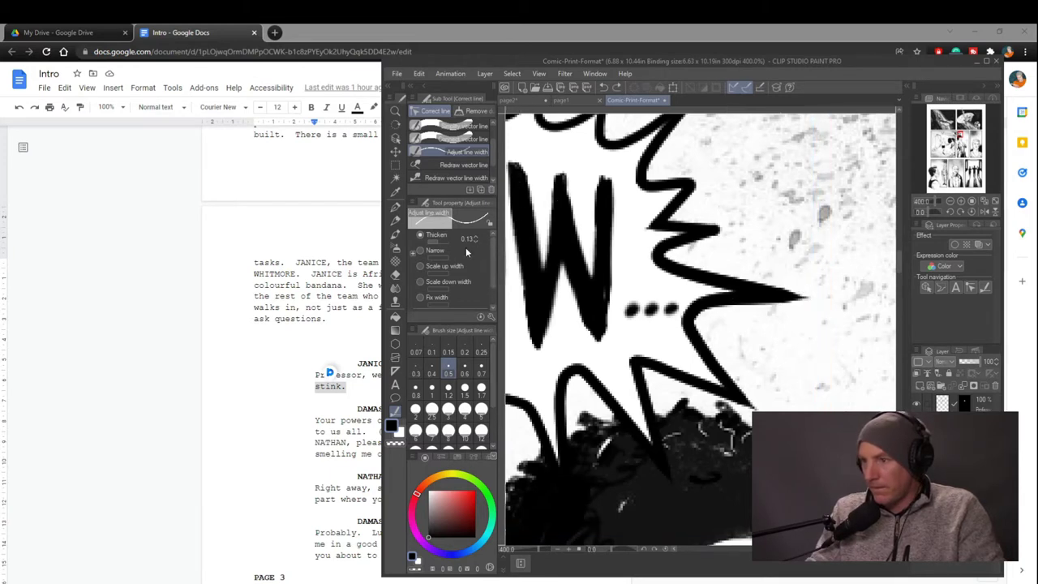
# Narrow the outline of the "WOW..." burst around its spikes with Adjust line width at 0.10.
pyautogui.click(428, 252)
pyautogui.moveTo(722, 284)
pyautogui.mouseDown()
pyautogui.moveTo(791, 296)
pyautogui.moveTo(751, 297)
pyautogui.moveTo(720, 224)
pyautogui.mouseUp()
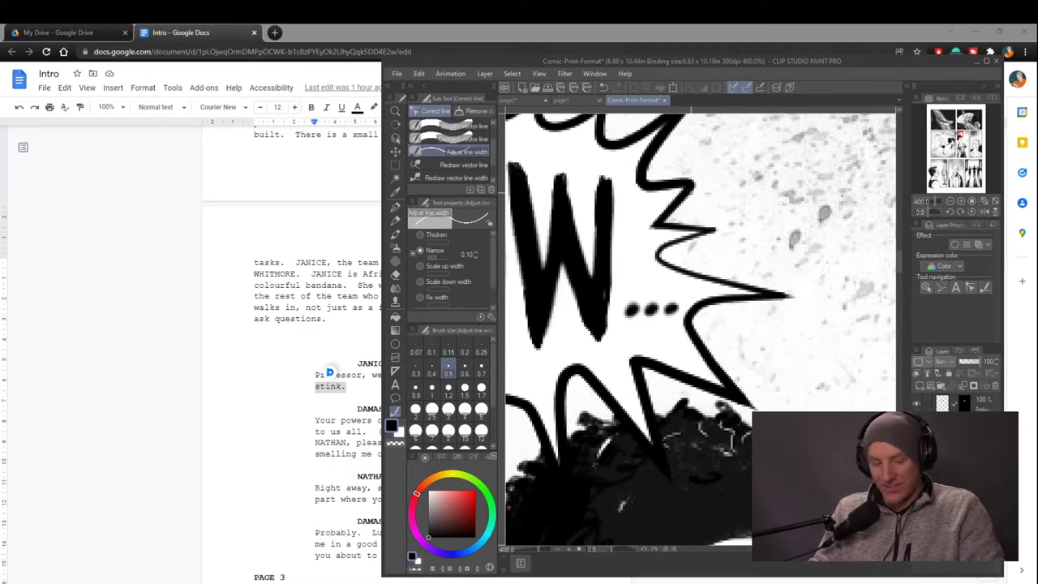
pyautogui.hotkey('ctrl', 'z')
pyautogui.hotkey('ctrl', 'z')
pyautogui.hotkey('ctrl', 'z')
pyautogui.moveTo(694, 326); pyautogui.dragTo(669, 210)
pyautogui.moveTo(724, 282); pyautogui.dragTo(618, 246)
pyautogui.moveTo(621, 284); pyautogui.dragTo(551, 255)
pyautogui.moveTo(559, 316); pyautogui.dragTo(803, 258)
pyautogui.moveTo(705, 276); pyautogui.dragTo(628, 244)
pyautogui.moveTo(528, 317)
pyautogui.mouseDown()
pyautogui.moveTo(759, 336)
pyautogui.moveTo(873, 305)
pyautogui.mouseUp()
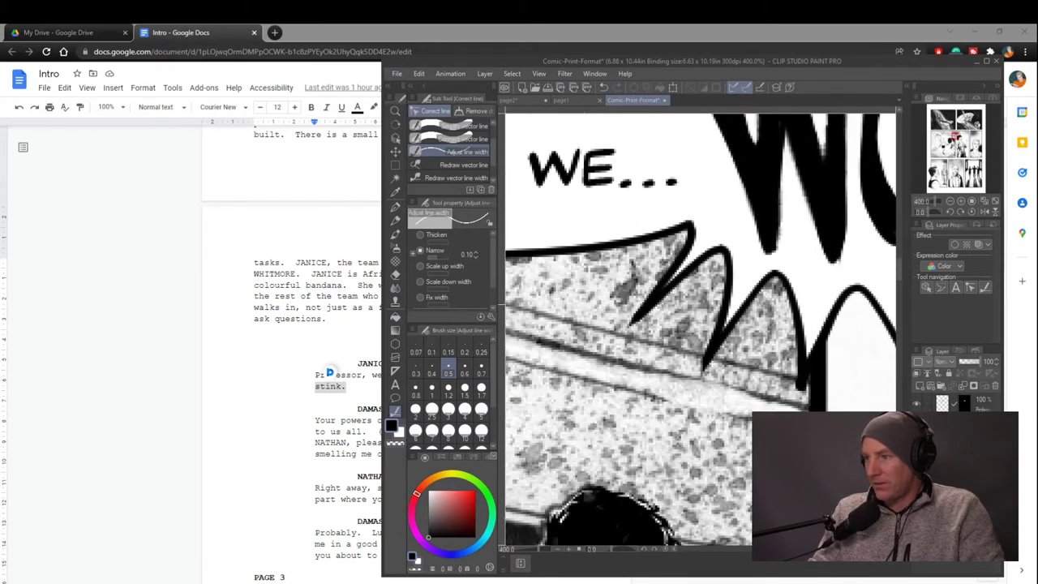
pyautogui.moveTo(644, 129); pyautogui.dragTo(591, 351)
pyautogui.moveTo(888, 231); pyautogui.dragTo(778, 261)
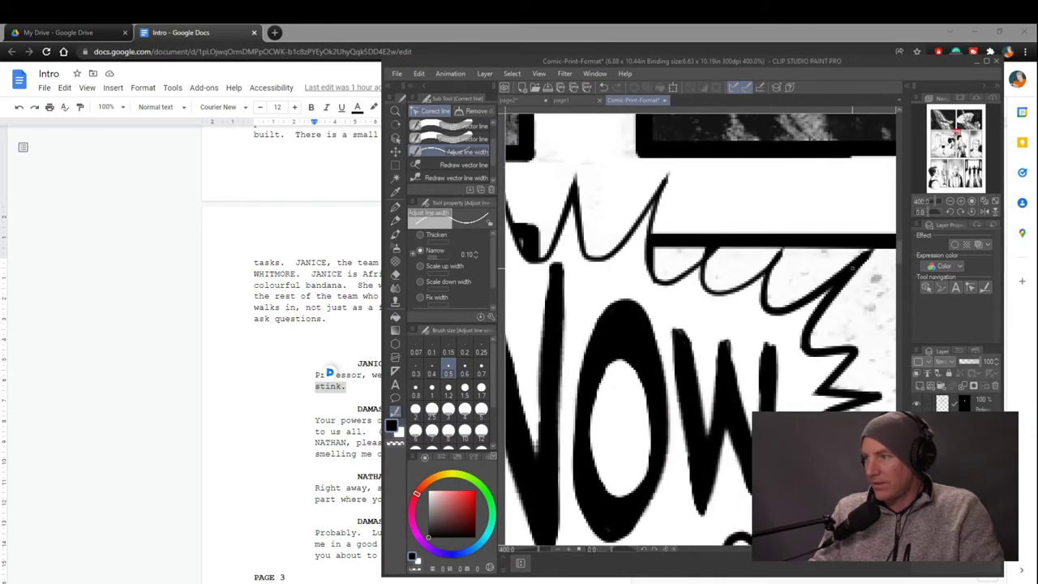
pyautogui.moveTo(853, 267); pyautogui.dragTo(820, 166)
pyautogui.moveTo(821, 302)
pyautogui.mouseDown()
pyautogui.moveTo(834, 308)
pyautogui.moveTo(774, 355)
pyautogui.mouseUp()
pyautogui.moveTo(742, 469)
pyautogui.mouseDown()
pyautogui.moveTo(751, 308)
pyautogui.moveTo(700, 377)
pyautogui.mouseUp()
# Enclose the "YOU STINK." text in a rounded balloon beside the woman's head.
pyautogui.scroll(-5, 704, 331)
pyautogui.click(395, 397)
pyautogui.moveTo(742, 240); pyautogui.dragTo(816, 266)
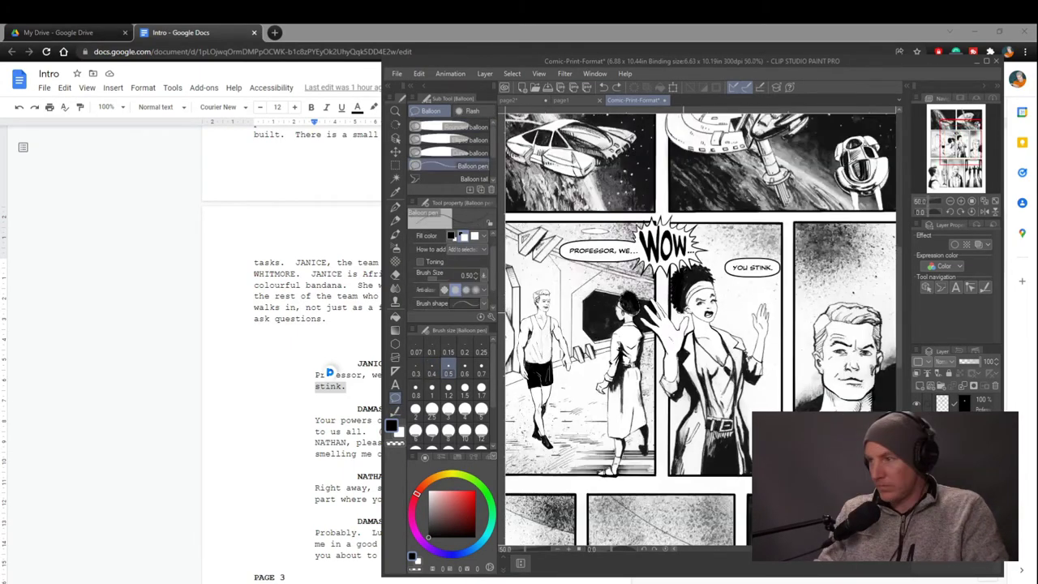
# Draw a narrow connector with the Balloon pen between the "WOW..." burst and the "YOU STINK." balloon.
pyautogui.scroll(2, 684, 314)
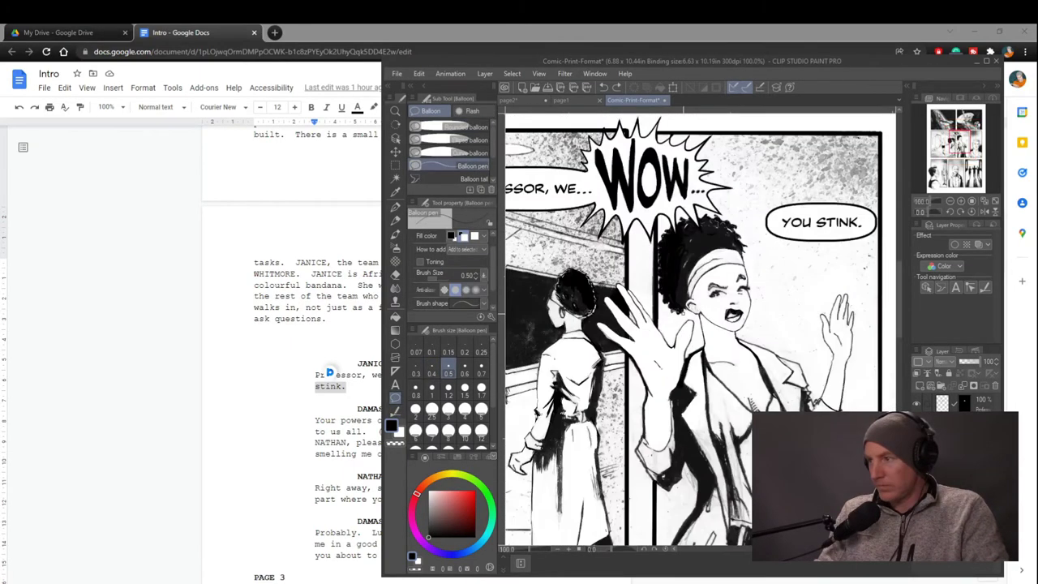
pyautogui.press('-')
pyautogui.press('-')
pyautogui.press('-')
pyautogui.press('-')
pyautogui.press('-')
pyautogui.press('-')
pyautogui.press('-')
pyautogui.press('-')
pyautogui.press('-')
pyautogui.press('-')
pyautogui.press('-')
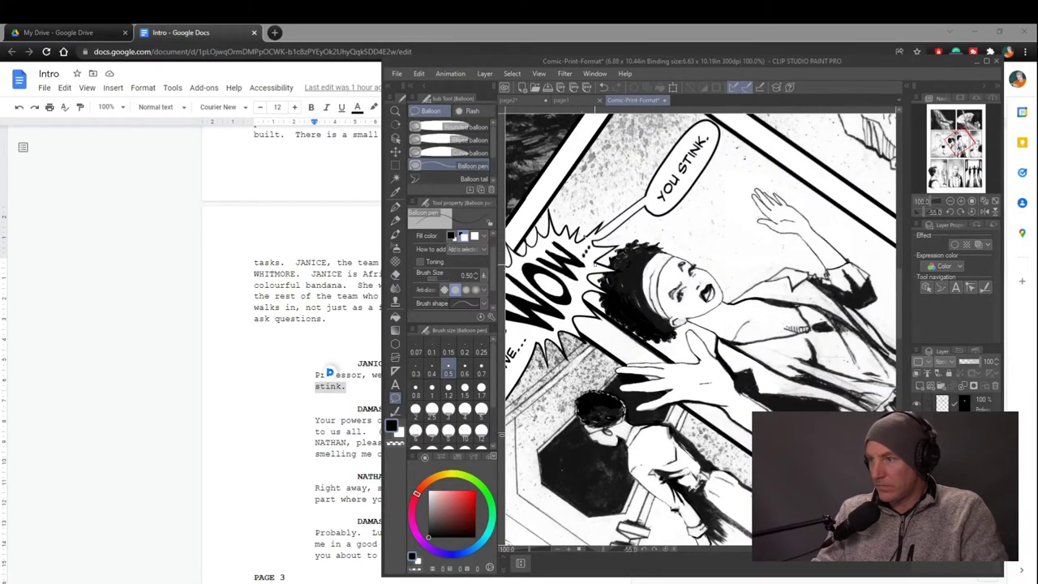
pyautogui.hotkey('ctrl', 'z')
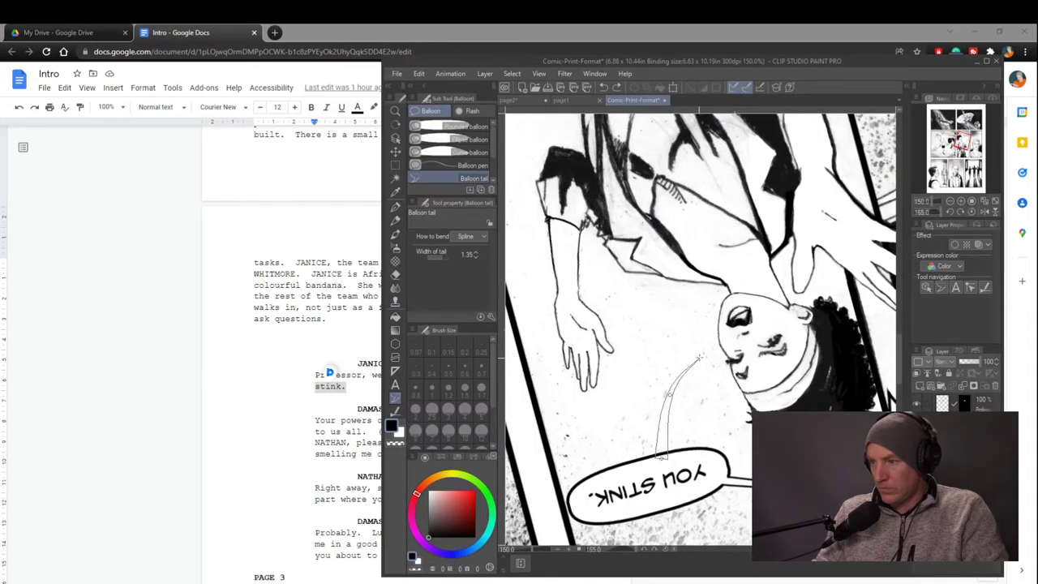
# Add a curved spline tail 1.35 wide from the "YOU STINK." balloon toward the woman's mouth and adjust its shape.
pyautogui.moveTo(665, 454); pyautogui.dragTo(704, 376)
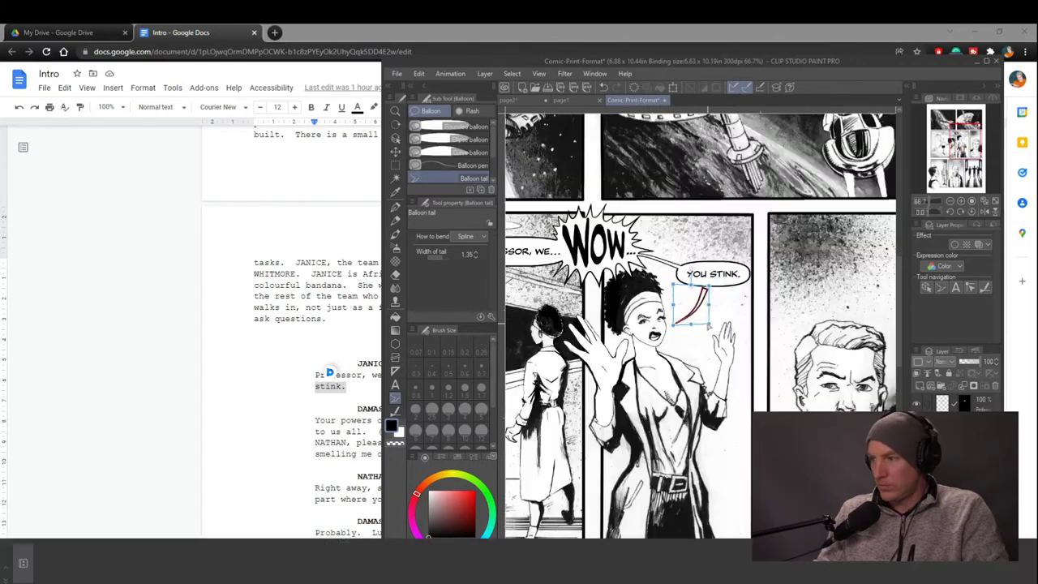
pyautogui.moveTo(709, 327); pyautogui.dragTo(675, 300)
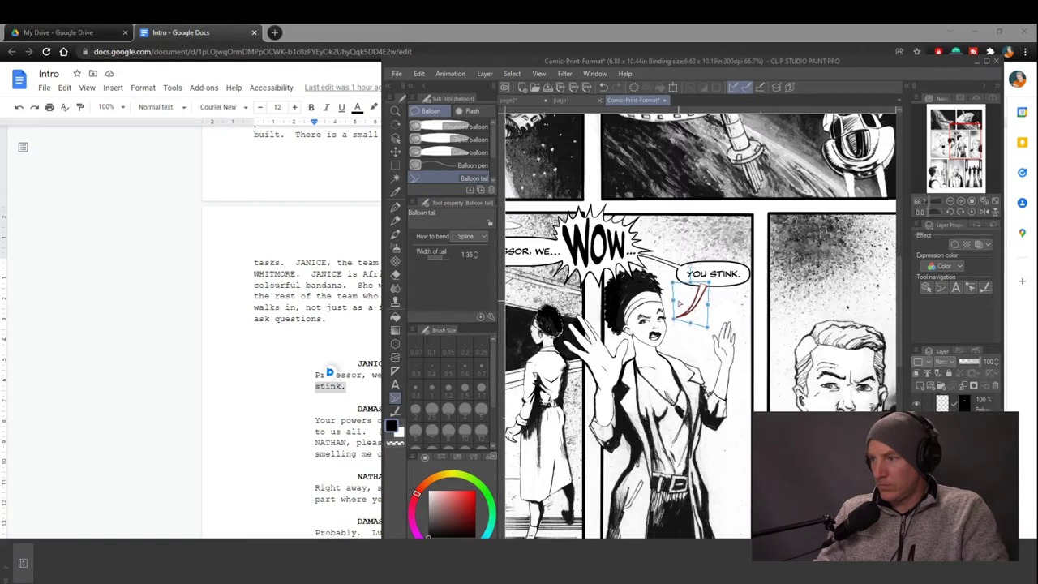
pyautogui.scroll(2, 679, 304)
pyautogui.press('y')
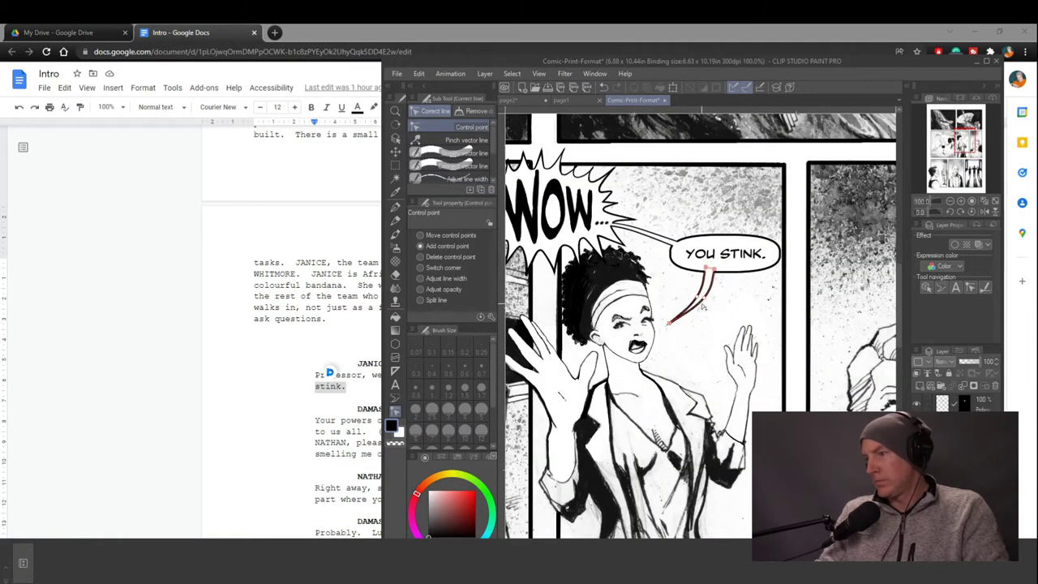
pyautogui.moveTo(703, 307); pyautogui.dragTo(816, 262)
pyautogui.moveTo(772, 331); pyautogui.dragTo(676, 343)
# Break "YOUR POWERS OF OBSERVATION ARE AN ASSET TO US ALL." into five lines and center-justify the text.
pyautogui.scroll(-3, 690, 345)
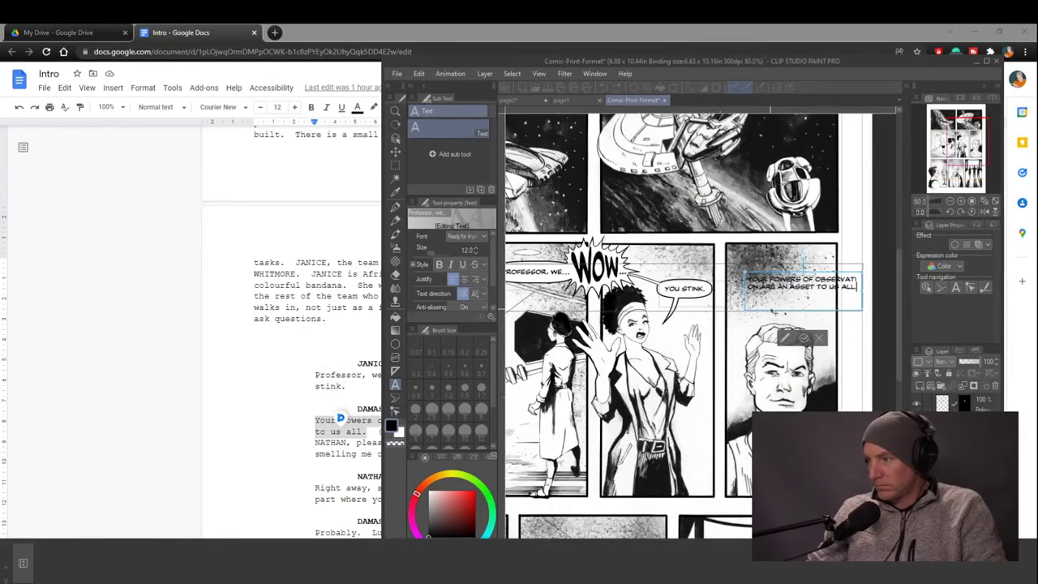
pyautogui.scroll(1, 776, 312)
pyautogui.click(766, 269)
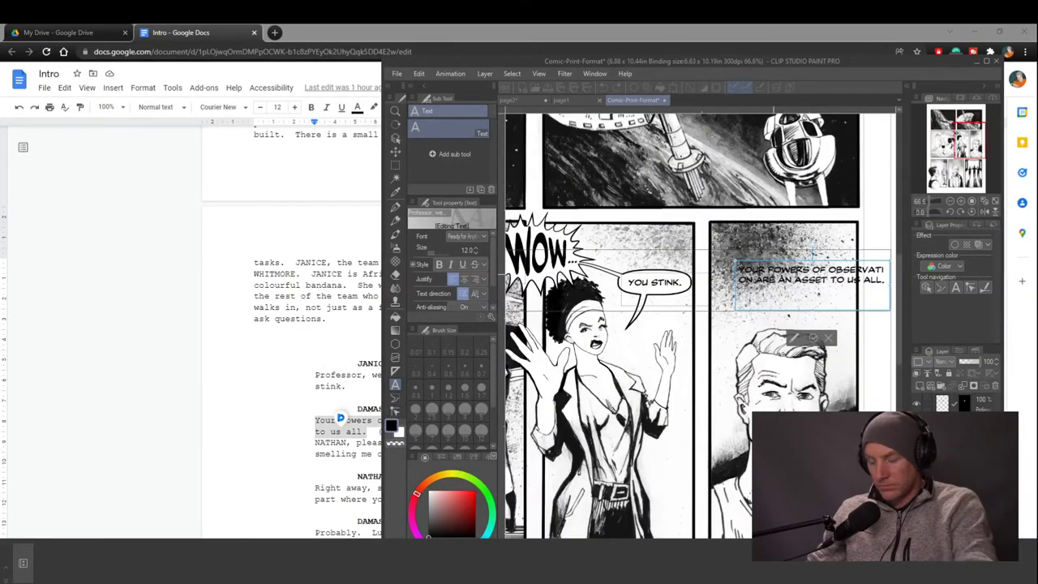
pyautogui.press('Return')
pyautogui.click(799, 280)
pyautogui.press('Return')
pyautogui.click(810, 289)
pyautogui.click(811, 290)
pyautogui.press('Return')
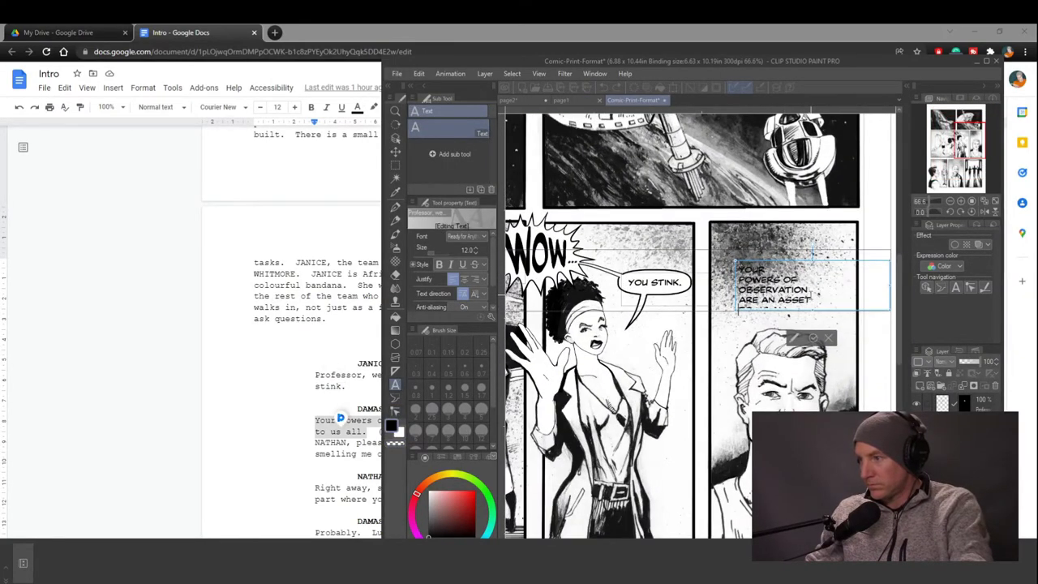
pyautogui.hotkey('ctrl', 'a')
pyautogui.click(464, 279)
pyautogui.click(809, 289)
# Position the five-line text above the man's head and enclose it in a rounded balloon.
pyautogui.moveTo(824, 314)
pyautogui.mouseDown()
pyautogui.moveTo(815, 299)
pyautogui.moveTo(805, 323)
pyautogui.mouseUp()
pyautogui.moveTo(737, 246); pyautogui.dragTo(837, 316)
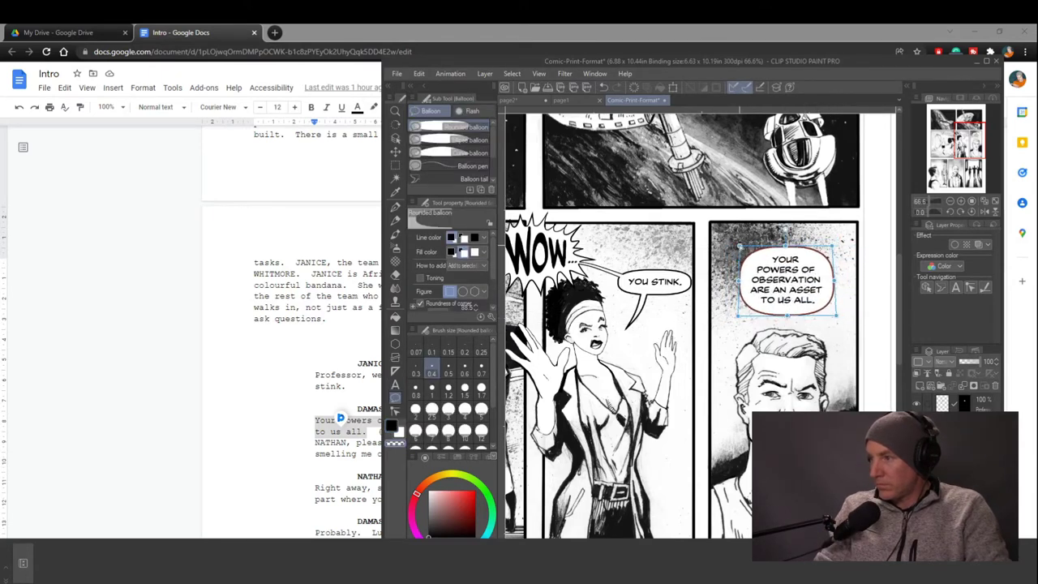
# Try drawing a freehand tail on the "YOUR POWERS OF OBSERVATION" balloon with the Balloon pen.
pyautogui.click(473, 165)
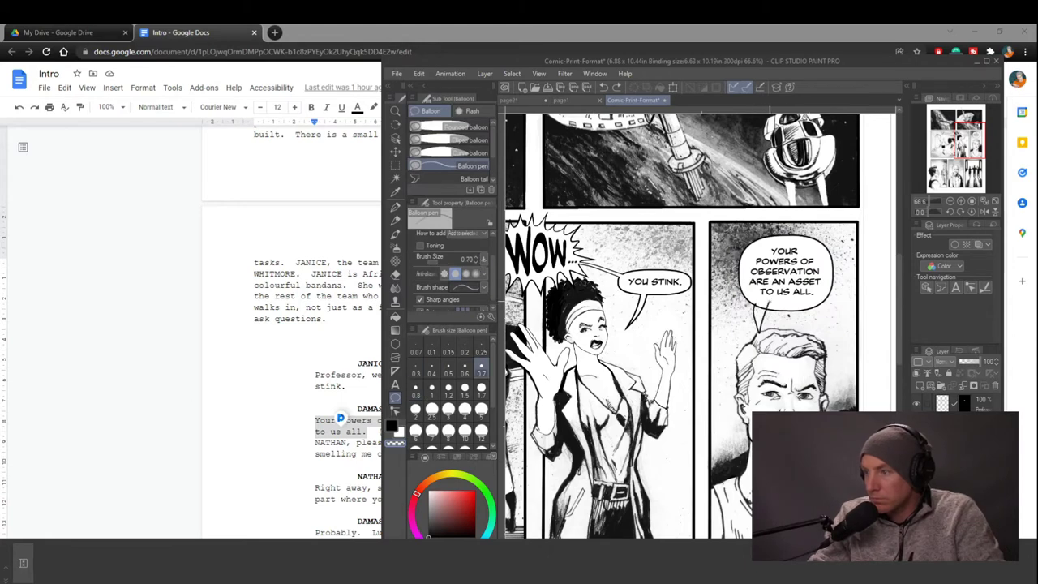
pyautogui.moveTo(828, 295); pyautogui.dragTo(839, 332)
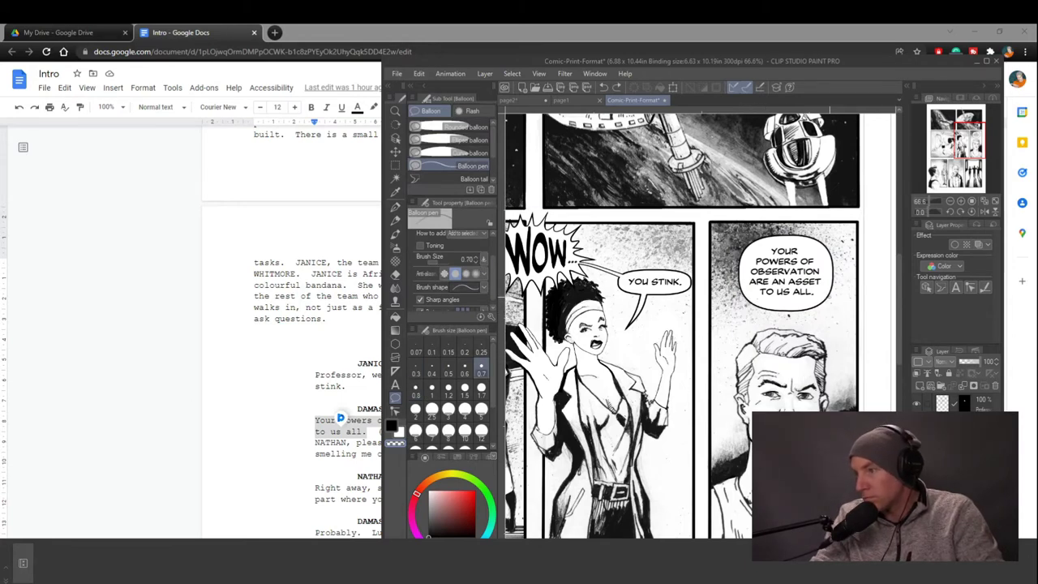
pyautogui.moveTo(820, 298)
pyautogui.mouseDown()
pyautogui.moveTo(834, 393)
pyautogui.moveTo(829, 300)
pyautogui.mouseUp()
pyautogui.hotkey('ctrl', 'z')
pyautogui.hotkey('ctrl', 'z')
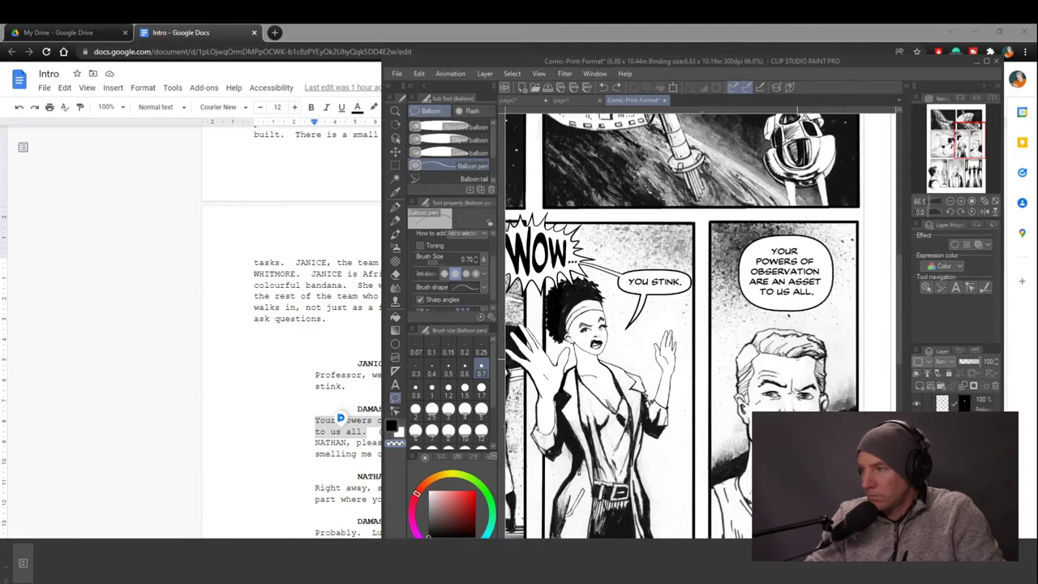
# Draw a freehand tail from the lower right of the "YOUR POWERS OF OBSERVATION" balloon down beside the man's head.
pyautogui.hotkey('ctrl', '+')
pyautogui.press('-')
pyautogui.press('-')
pyautogui.press('-')
pyautogui.press('-')
pyautogui.press('-')
pyautogui.press('-')
pyautogui.press('-')
pyautogui.press('-')
pyautogui.press('-')
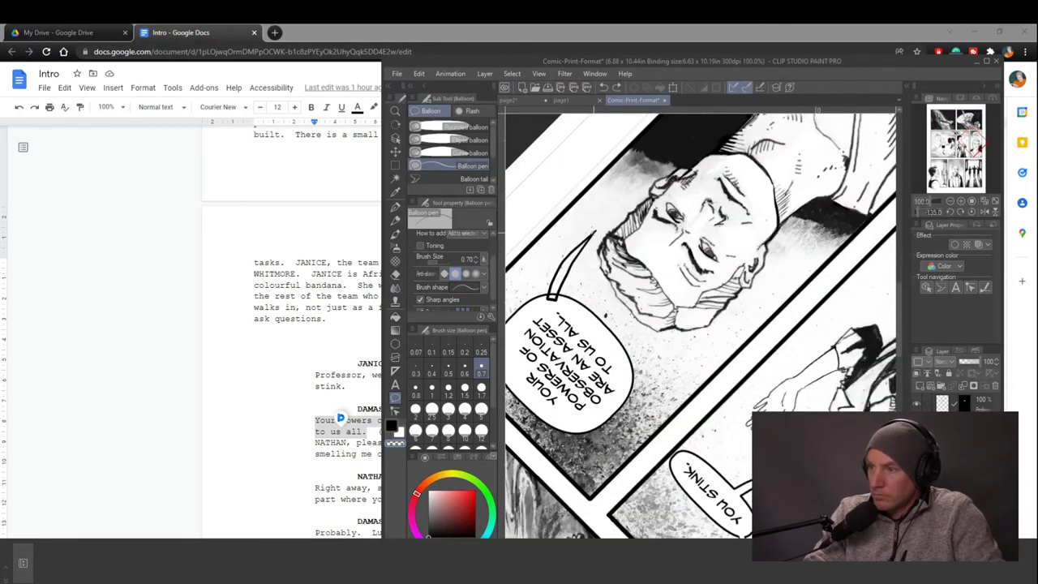
pyautogui.hotkey('ctrl', '-')
pyautogui.hotkey('ctrl', '-')
pyautogui.hotkey('ctrl', '-')
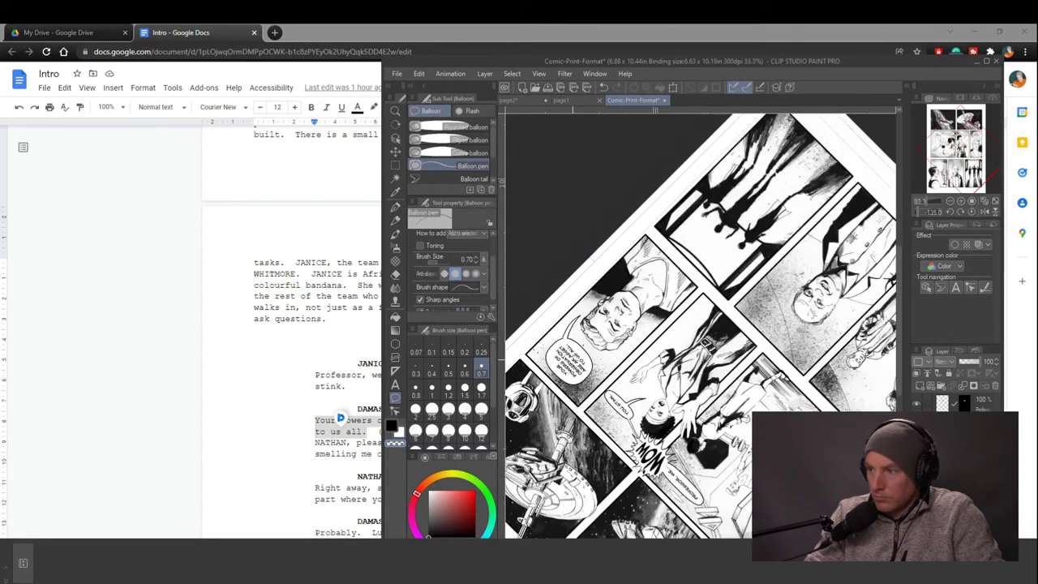
# Simplify the new tail's vector line and refine its tip and curve by moving its control points.
pyautogui.hotkey('ctrl', '+')
pyautogui.hotkey('ctrl', '+')
pyautogui.press('^')
pyautogui.press('^')
pyautogui.press('^')
pyautogui.press('^')
pyautogui.press('^')
pyautogui.press('^')
pyautogui.press('^')
pyautogui.press('^')
pyautogui.press('^')
pyautogui.hotkey('ctrl', '+')
pyautogui.press('y')
pyautogui.moveTo(806, 260); pyautogui.dragTo(806, 259)
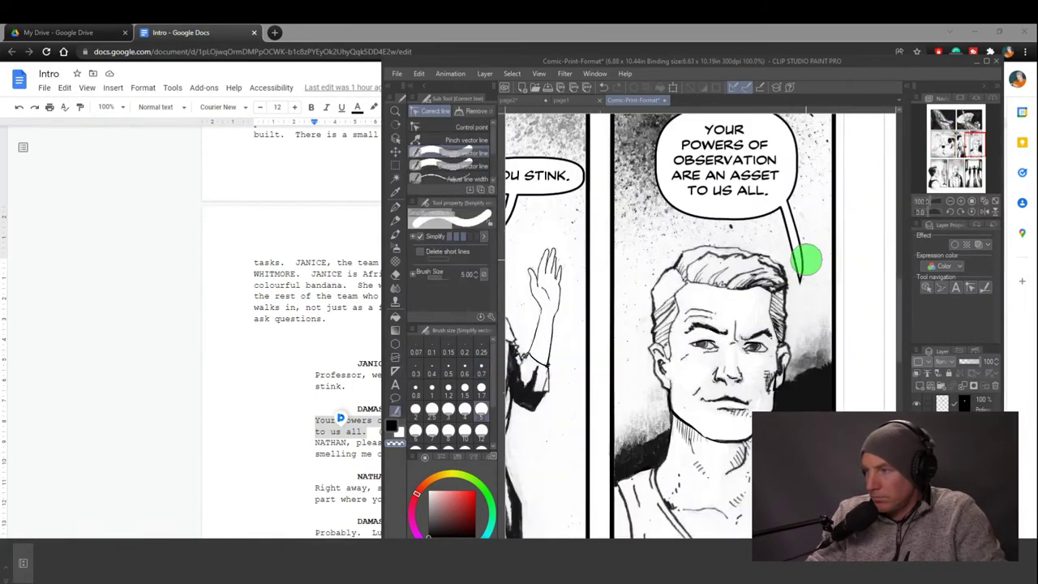
pyautogui.click(471, 128)
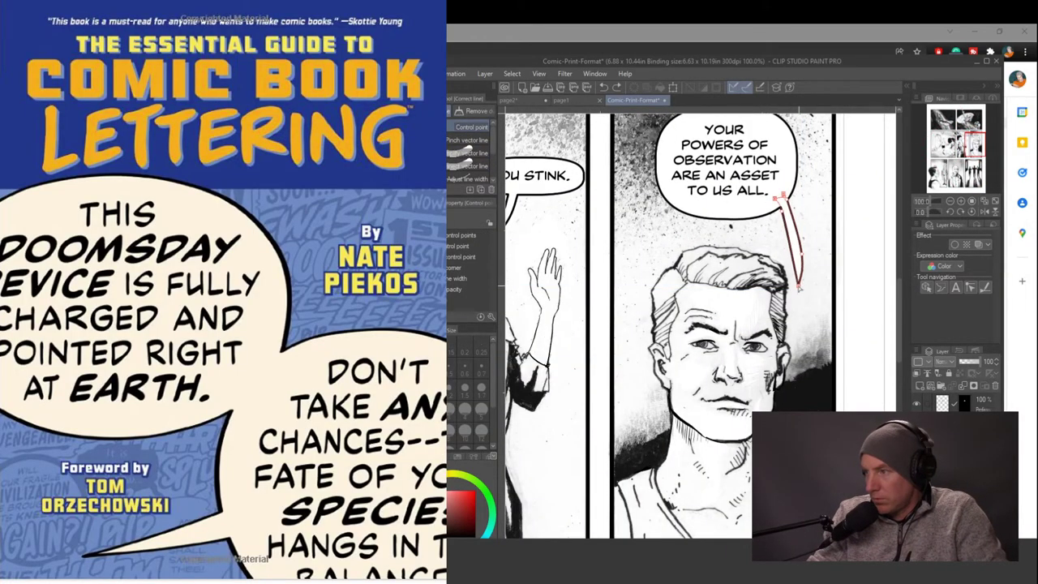
pyautogui.moveTo(799, 286); pyautogui.dragTo(797, 290)
pyautogui.moveTo(802, 254); pyautogui.dragTo(805, 254)
pyautogui.moveTo(783, 215); pyautogui.dragTo(792, 242)
pyautogui.moveTo(796, 290); pyautogui.dragTo(795, 294)
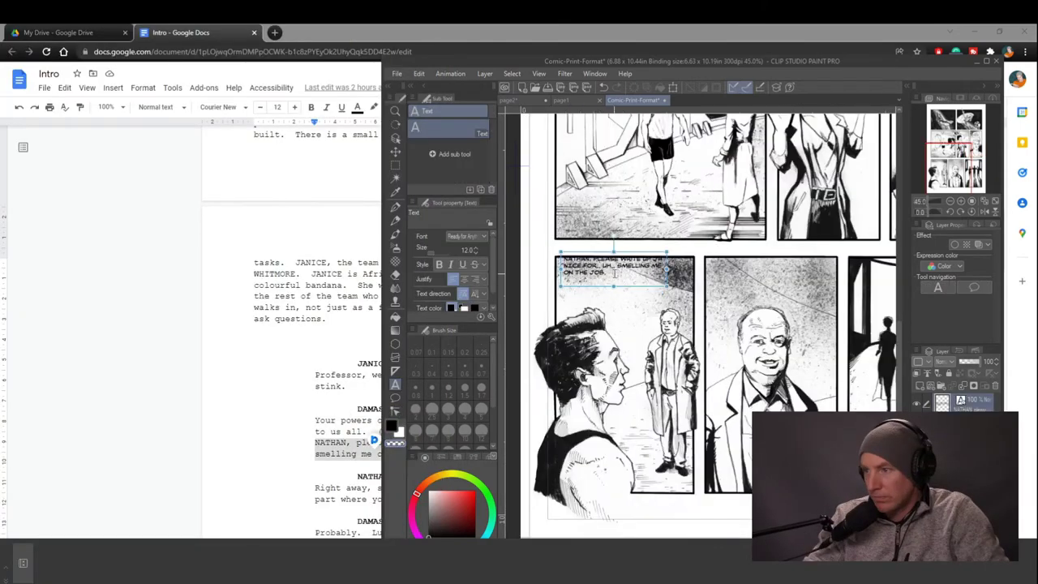
# Cut "SMELLING ME ON THE JOB" from the dialogue in the first bottom-row panel so it ends at "UH...".
pyautogui.moveTo(613, 267); pyautogui.dragTo(683, 281)
pyautogui.hotkey('ctrl', 'x')
pyautogui.click(612, 323)
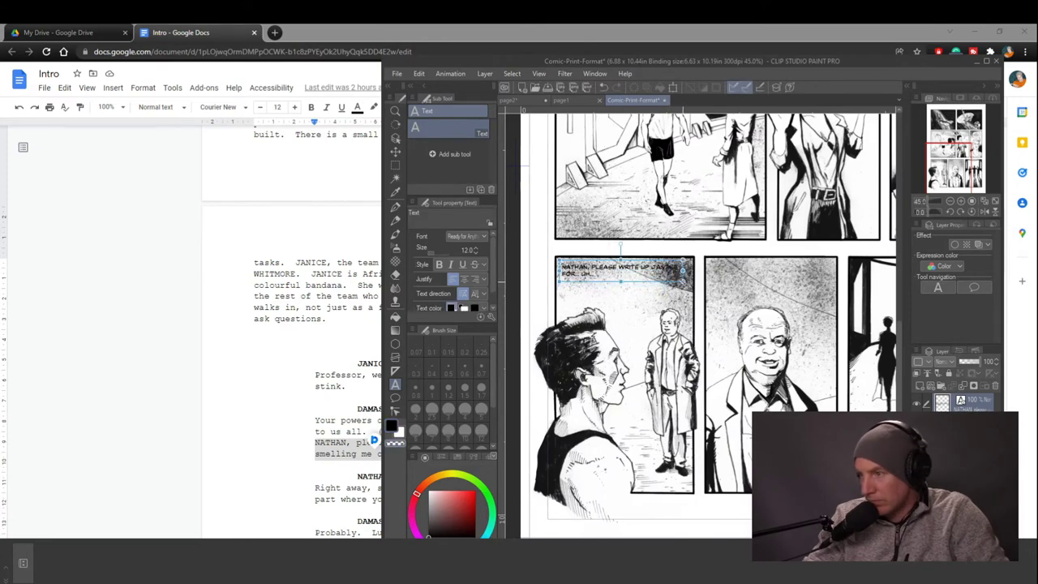
# Centre the dialogue ending in "UH.." in the first bottom-row panel and break it into three lines.
pyautogui.click(598, 273)
pyautogui.click(467, 280)
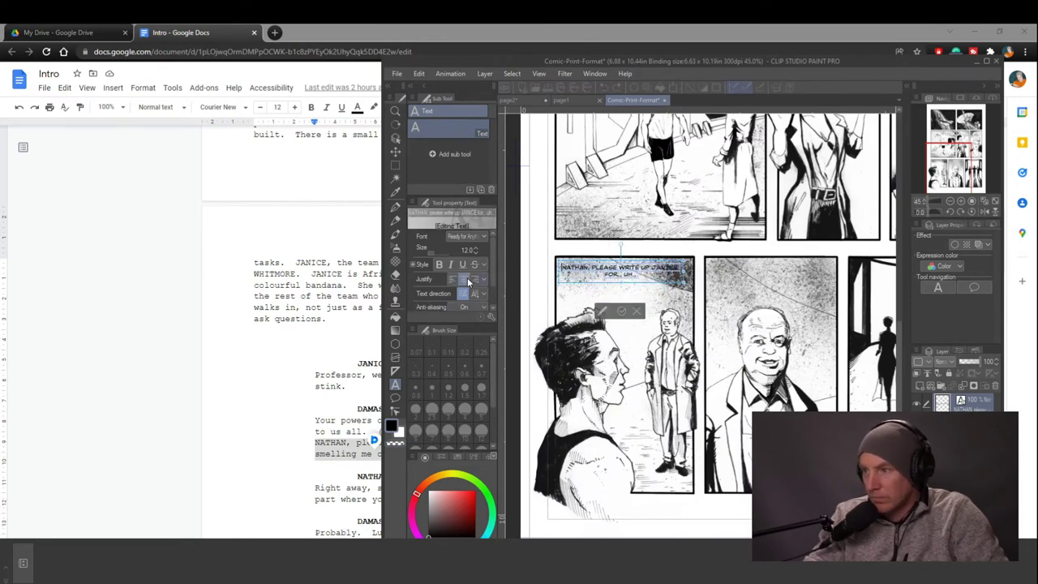
pyautogui.click(619, 268)
pyautogui.press('Return')
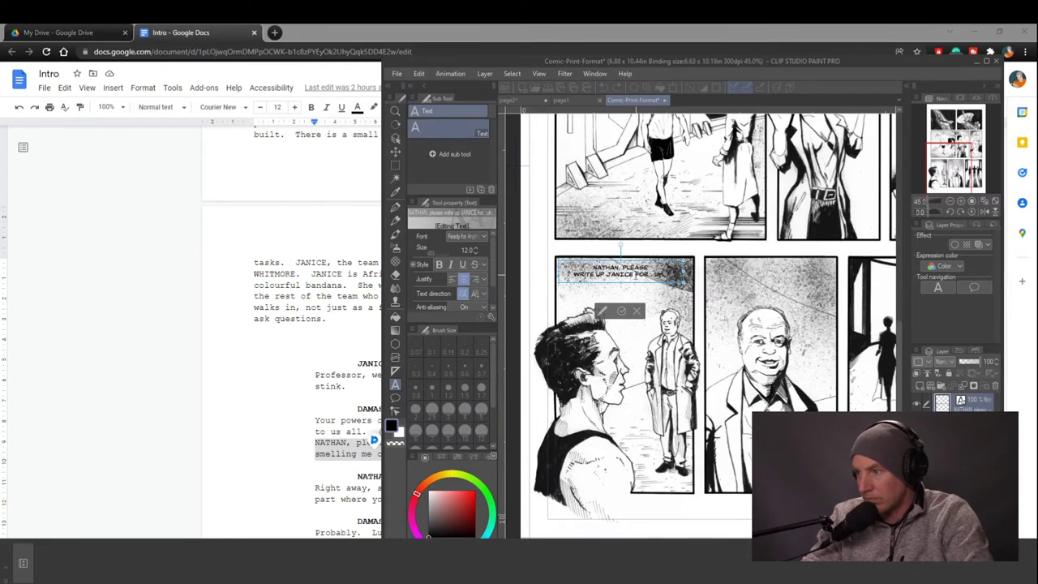
pyautogui.click(633, 275)
pyautogui.press('Return')
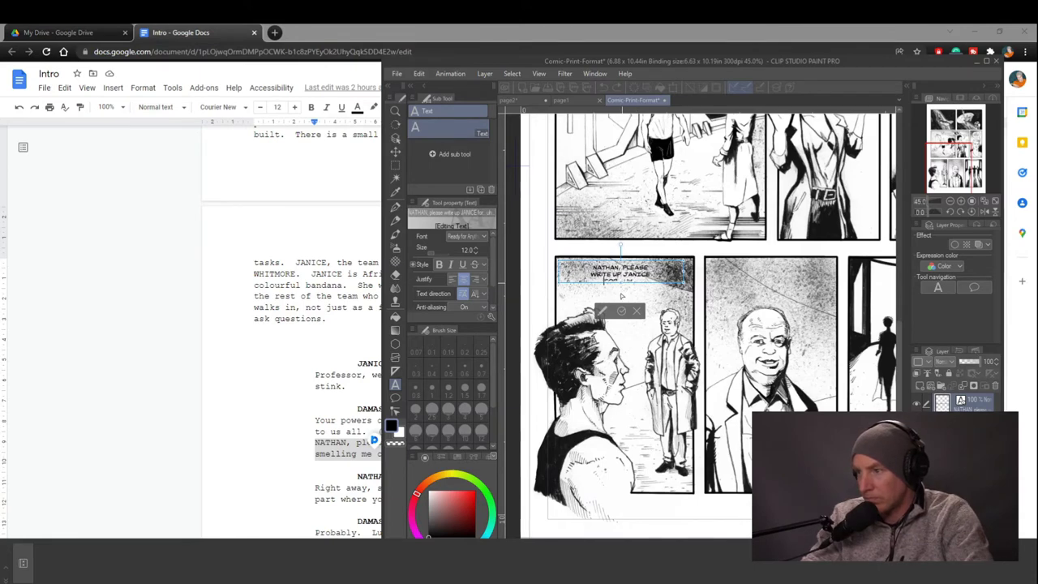
# Draw a rounded balloon around the three-line dialogue and flatten its top and left edges onto the panel border by moving control points.
pyautogui.moveTo(554, 251); pyautogui.dragTo(685, 299)
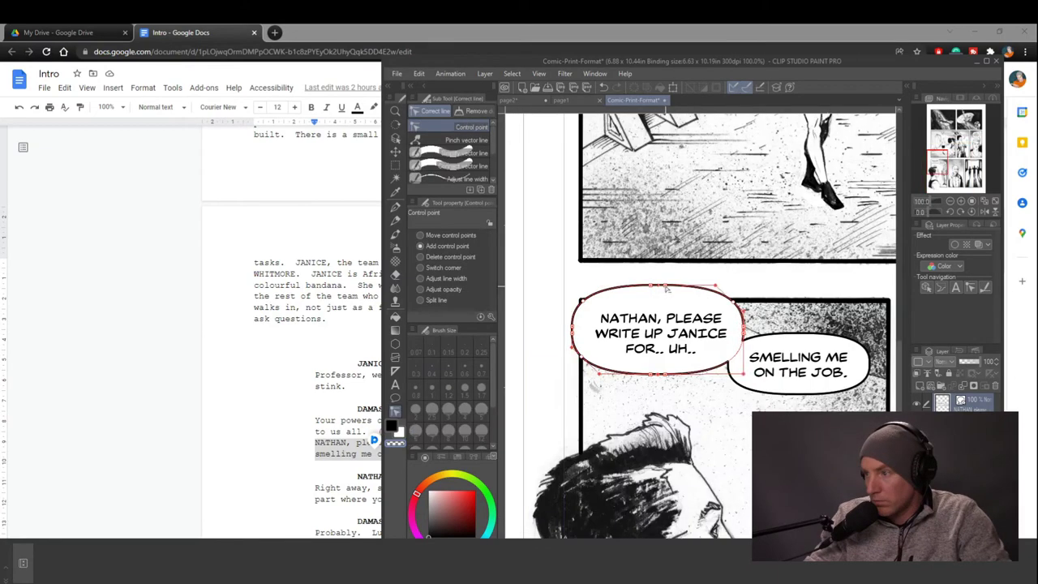
pyautogui.moveTo(665, 287); pyautogui.dragTo(685, 302)
pyautogui.hotkey('ctrl', 'z')
pyautogui.click(733, 303)
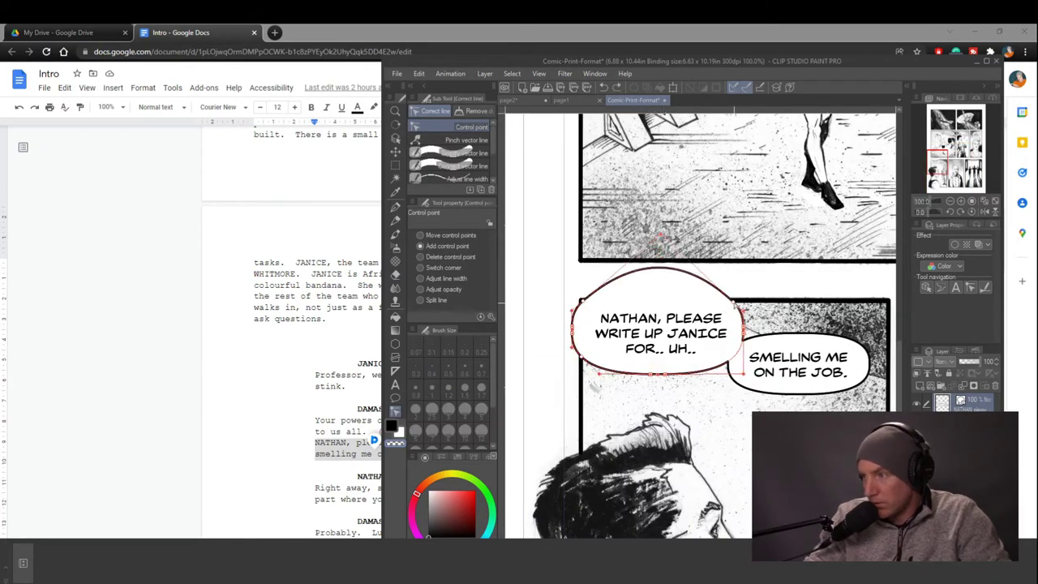
pyautogui.moveTo(663, 269); pyautogui.dragTo(662, 301)
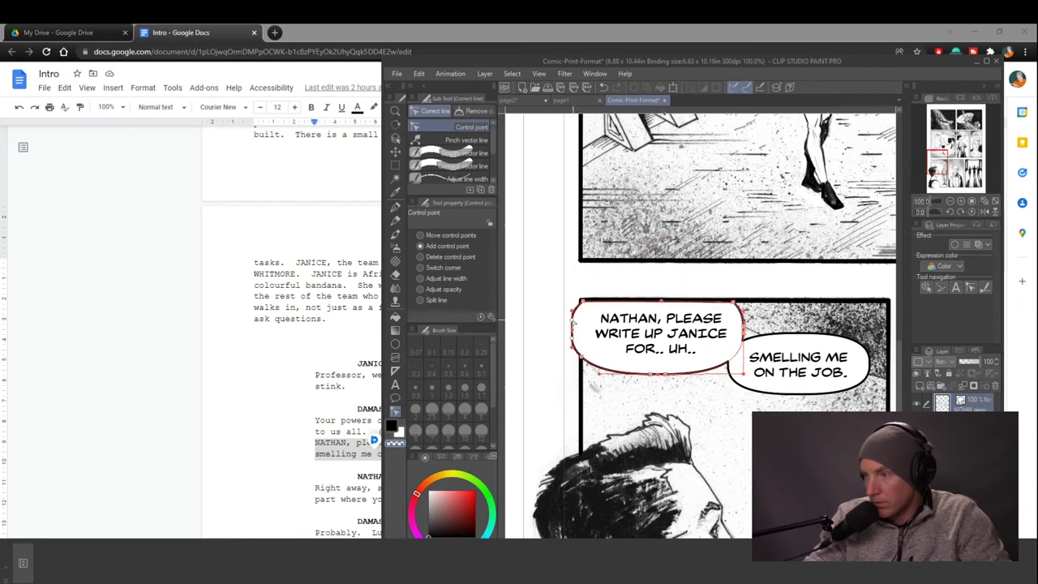
pyautogui.moveTo(573, 340)
pyautogui.mouseDown()
pyautogui.moveTo(552, 341)
pyautogui.moveTo(580, 333)
pyautogui.mouseUp()
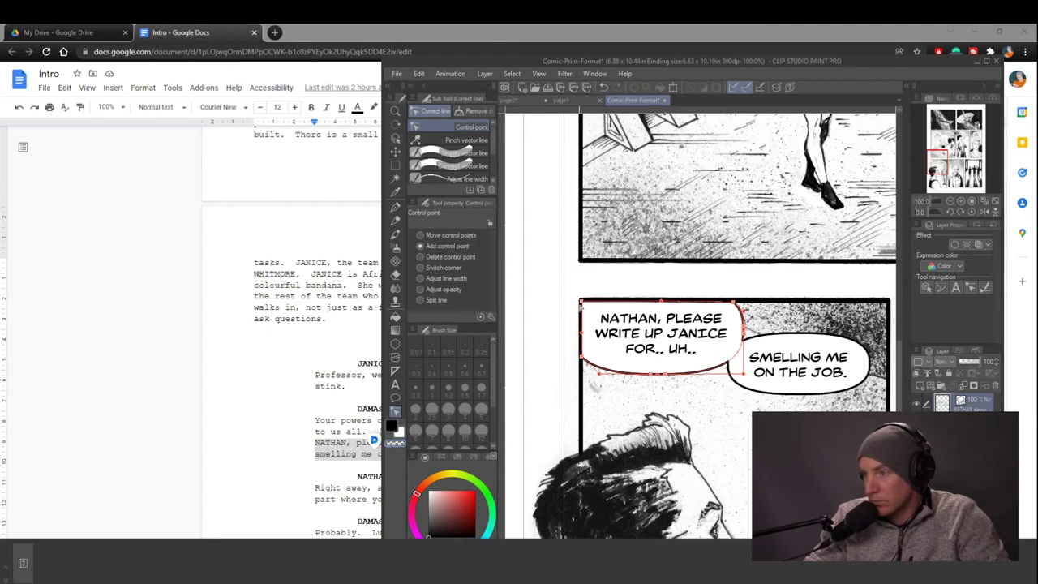
# Draw a tail from the "SMELLING ME ON THE JOB." balloon down toward the standing man's head.
pyautogui.moveTo(754, 304); pyautogui.dragTo(666, 372)
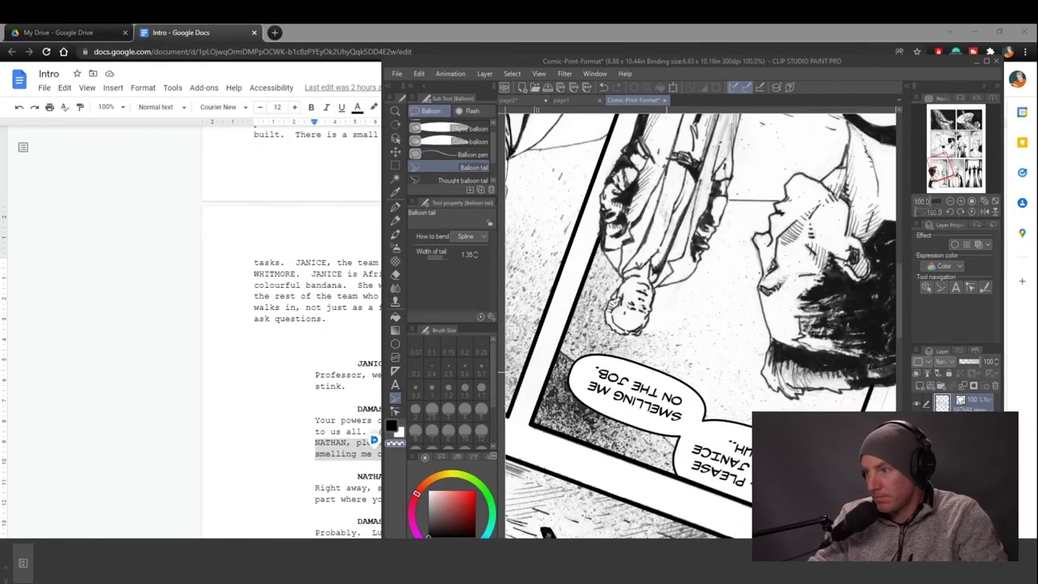
pyautogui.doubleClick(715, 308)
pyautogui.moveTo(714, 305); pyautogui.dragTo(697, 394)
pyautogui.scroll(-3, 696, 393)
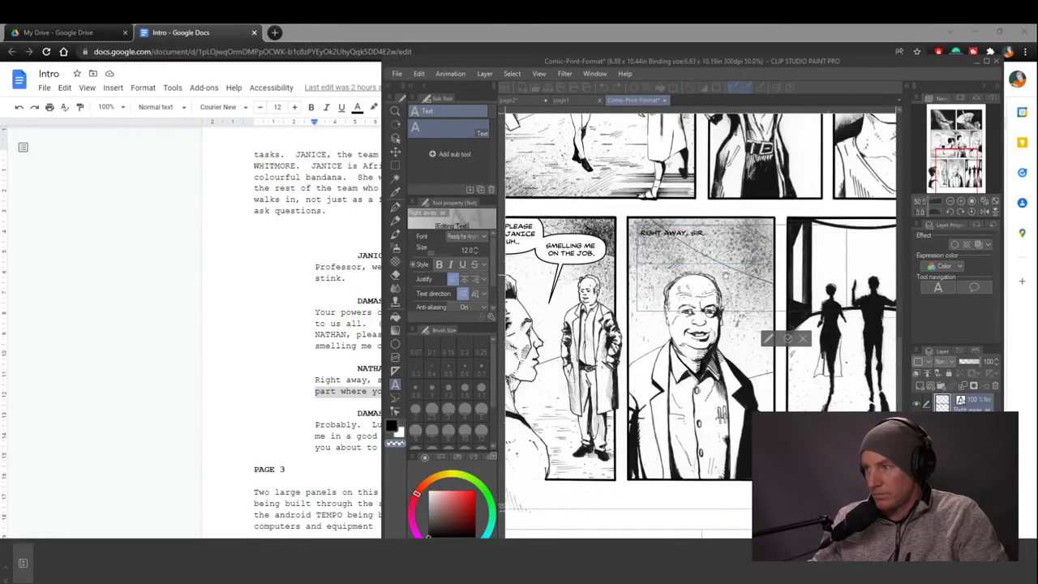
# Add "SHALL I LEAVE OUT THE PART WHERE YOU SMELL LIKE ROTTEN FISH?" as separate text in the second bottom-row panel, centred over four lines.
pyautogui.click(726, 276)
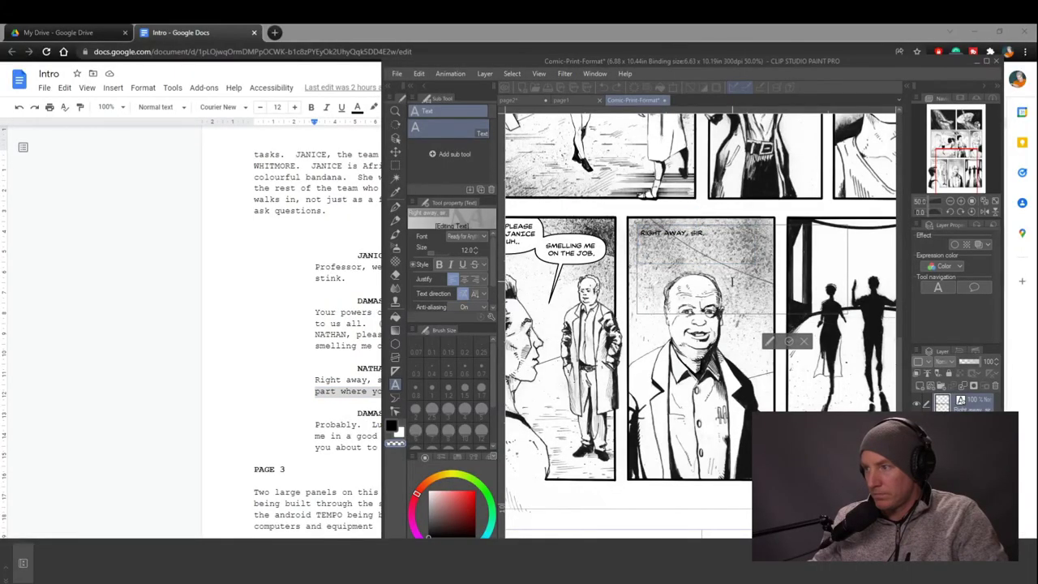
pyautogui.hotkey('ctrl', 'v')
pyautogui.moveTo(785, 295); pyautogui.dragTo(726, 258)
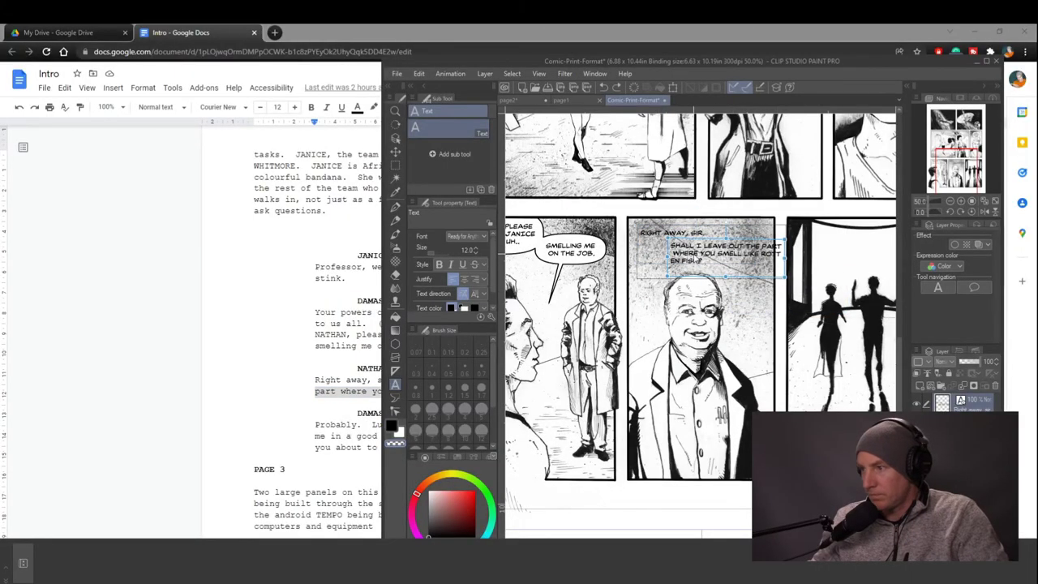
pyautogui.click(720, 261)
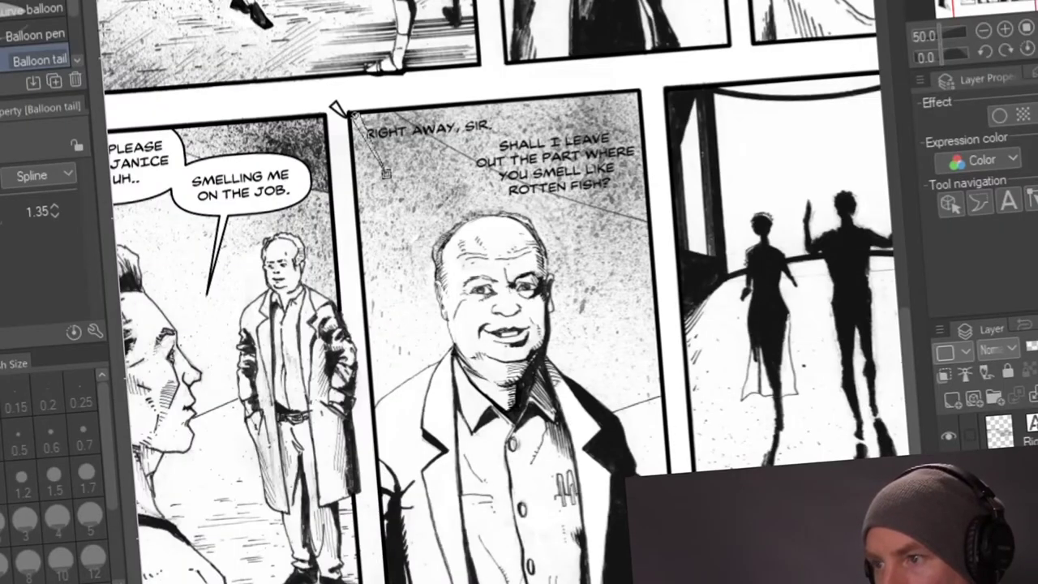
# Draw overlapping rounded balloons around "RIGHT AWAY, SIR." and the "SHALL I LEAVE OUT THE PART" text.
pyautogui.moveTo(645, 243); pyautogui.dragTo(700, 264)
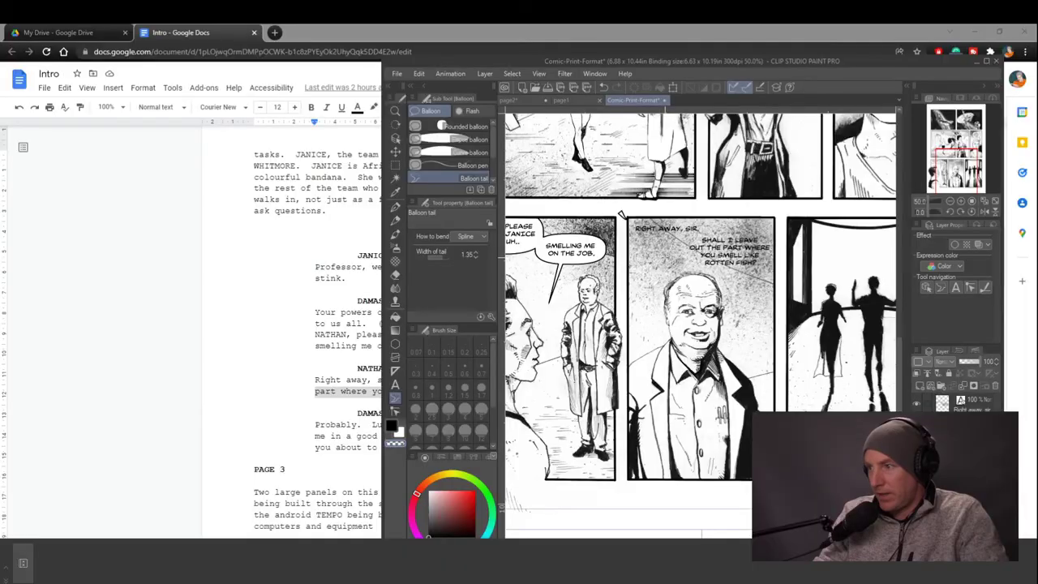
pyautogui.click(465, 127)
pyautogui.moveTo(621, 214); pyautogui.dragTo(712, 242)
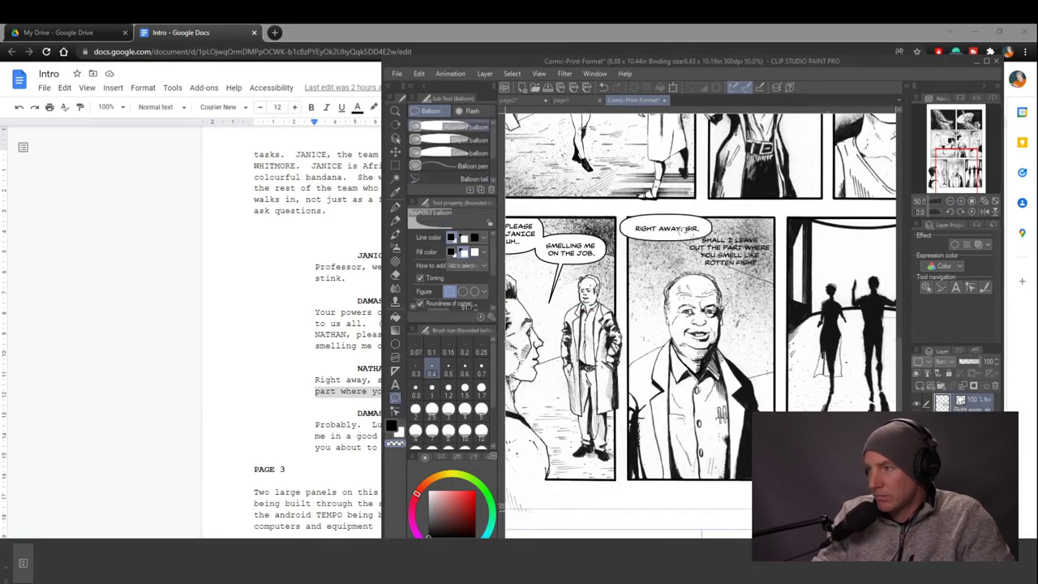
pyautogui.moveTo(781, 276); pyautogui.dragTo(777, 275)
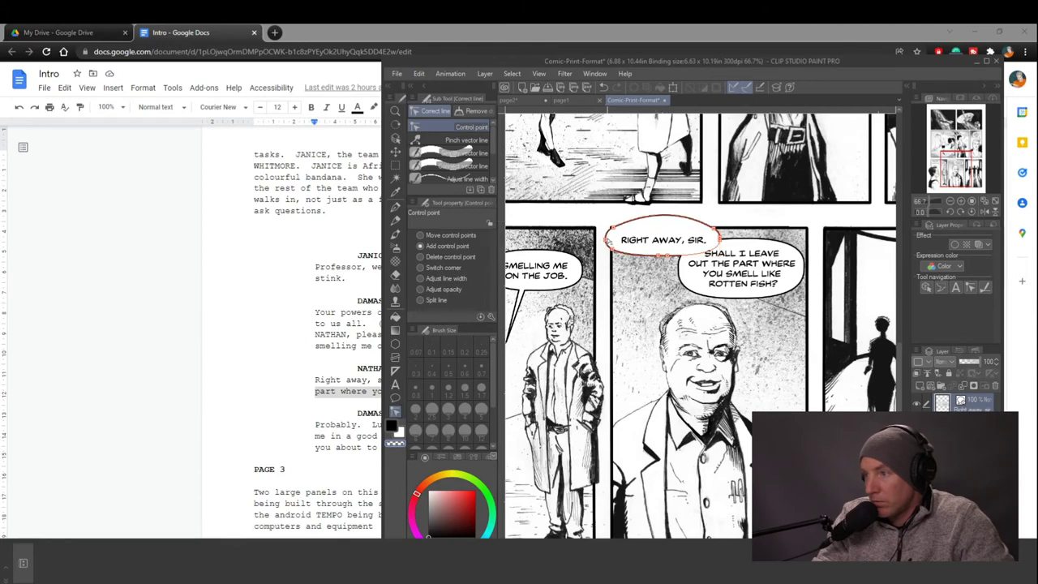
# Flatten the top and left edges of the "RIGHT AWAY, SIR." balloon onto the panel border by moving its control points.
pyautogui.moveTo(667, 217); pyautogui.dragTo(668, 230)
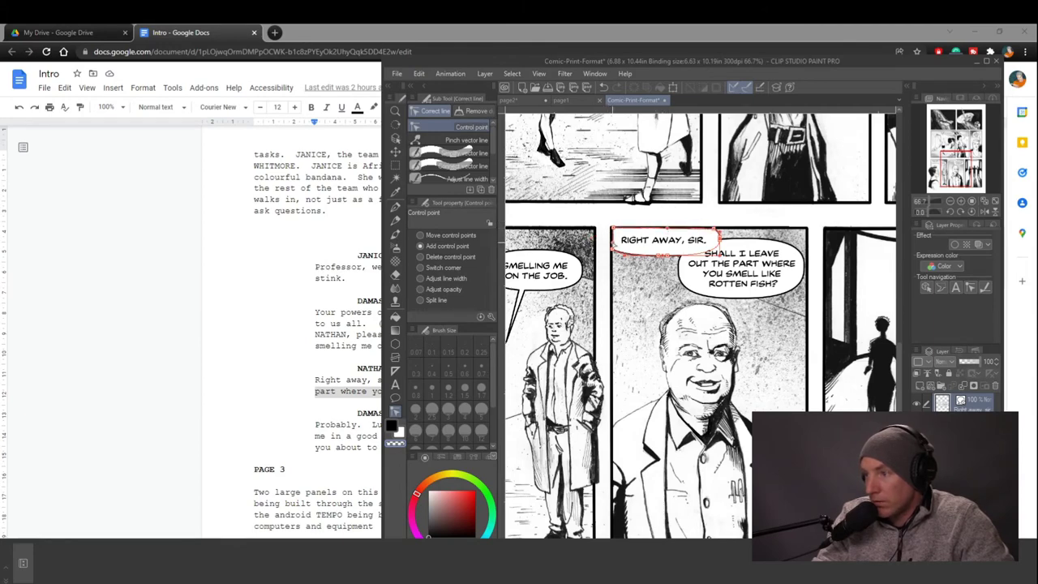
pyautogui.scroll(3, 614, 232)
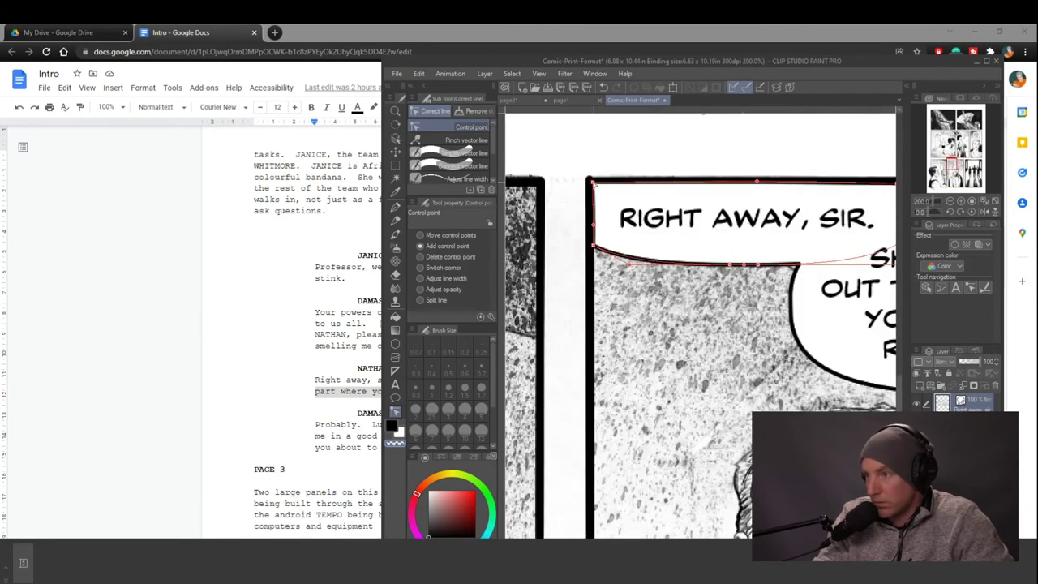
pyautogui.scroll(-4, 593, 184)
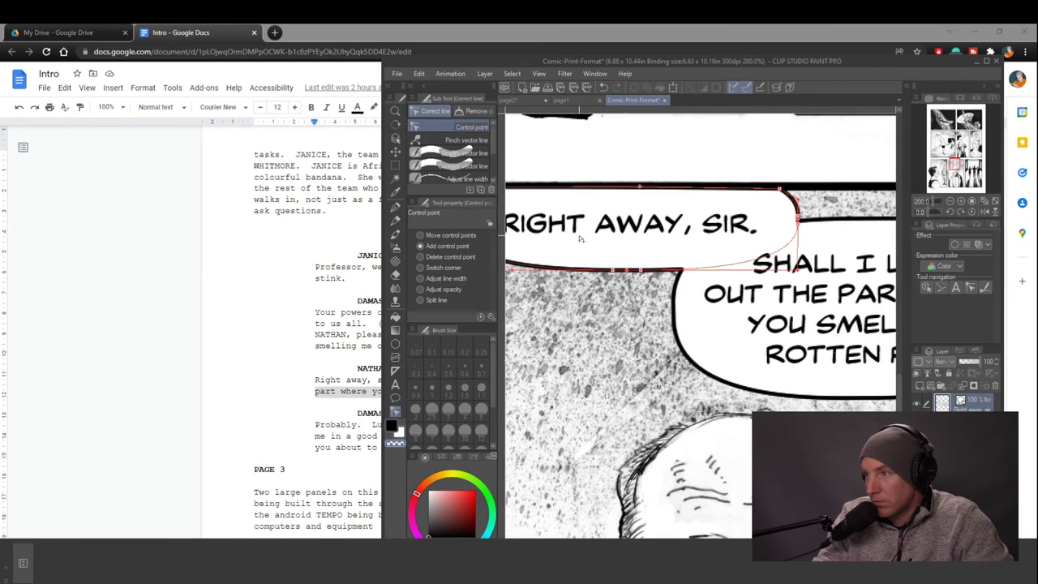
# Draw a freehand Balloon pen tail from the lower right of the "SHALL I LEAVE OUT THE PART" balloon down beside the man's head.
pyautogui.click(395, 396)
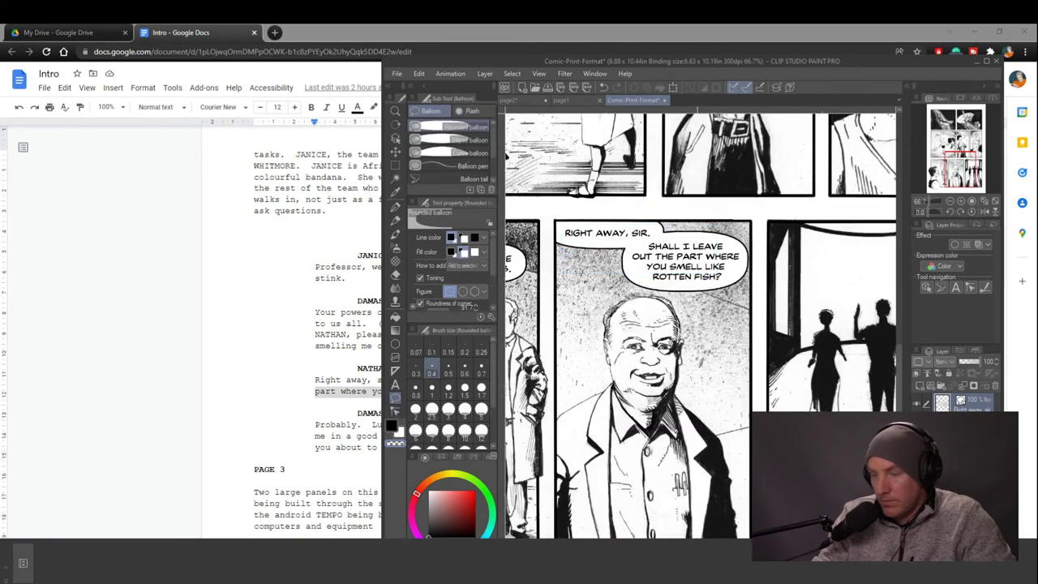
pyautogui.hotkey('ctrl', 'z')
pyautogui.moveTo(704, 352); pyautogui.dragTo(686, 401)
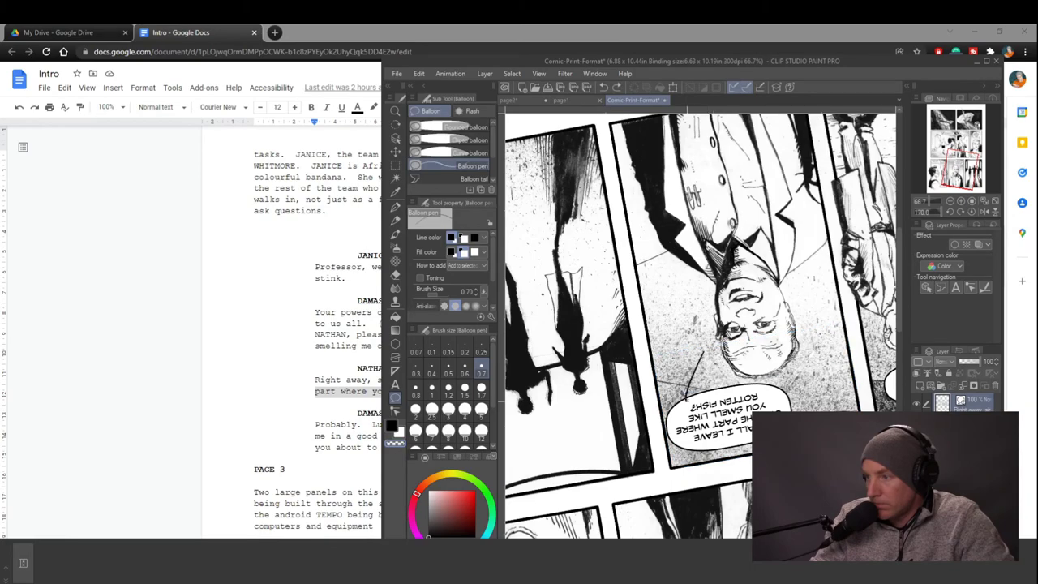
pyautogui.scroll(1, 701, 390)
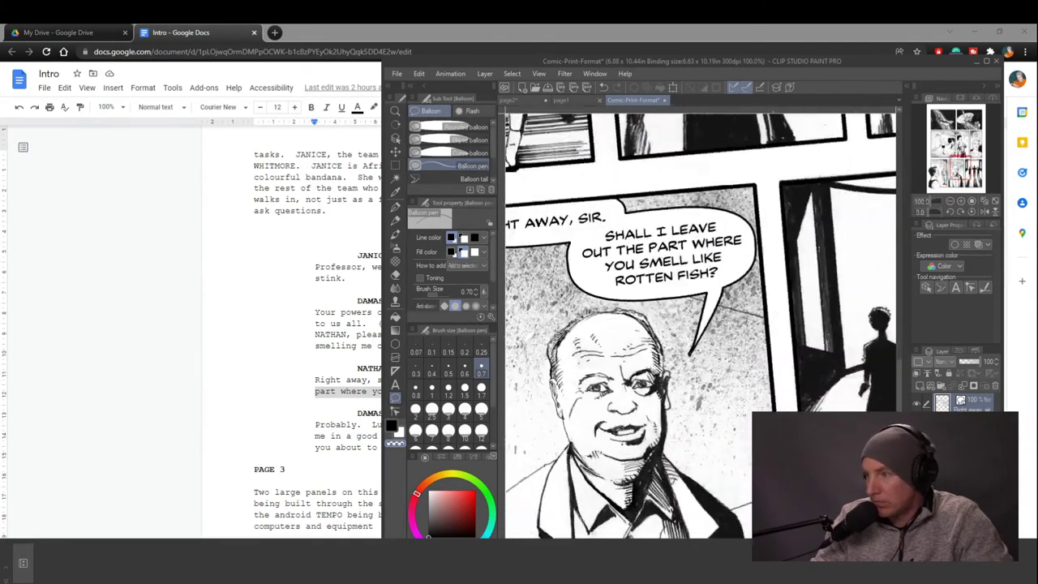
# Adjust the "SHALL I LEAVE OUT THE PART" balloon's tail and bring up its control points for editing.
pyautogui.keyDown('ctrl'); pyautogui.click(728, 302); pyautogui.keyUp('ctrl')
pyautogui.click(715, 300)
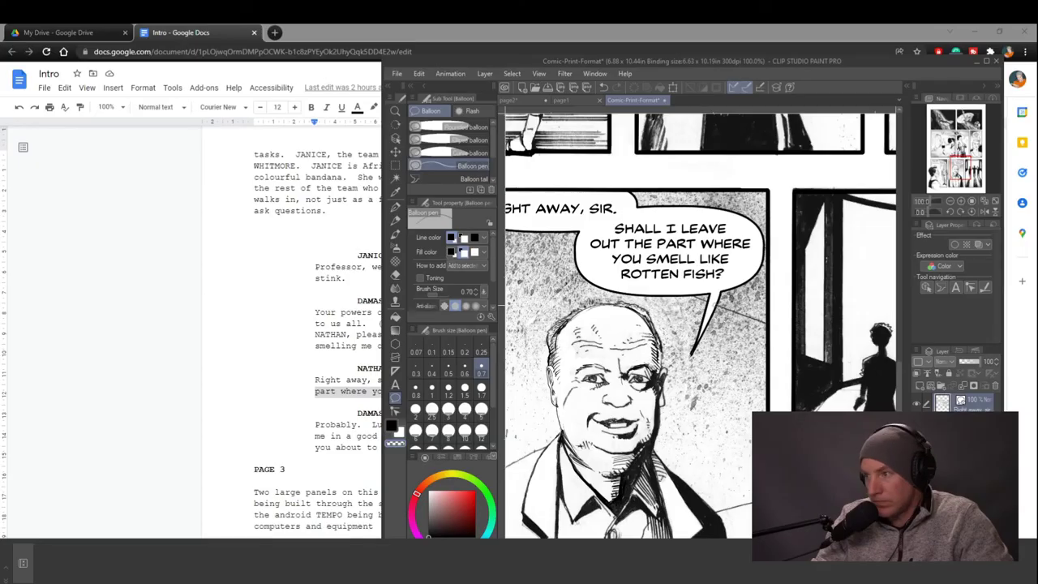
pyautogui.click(482, 138)
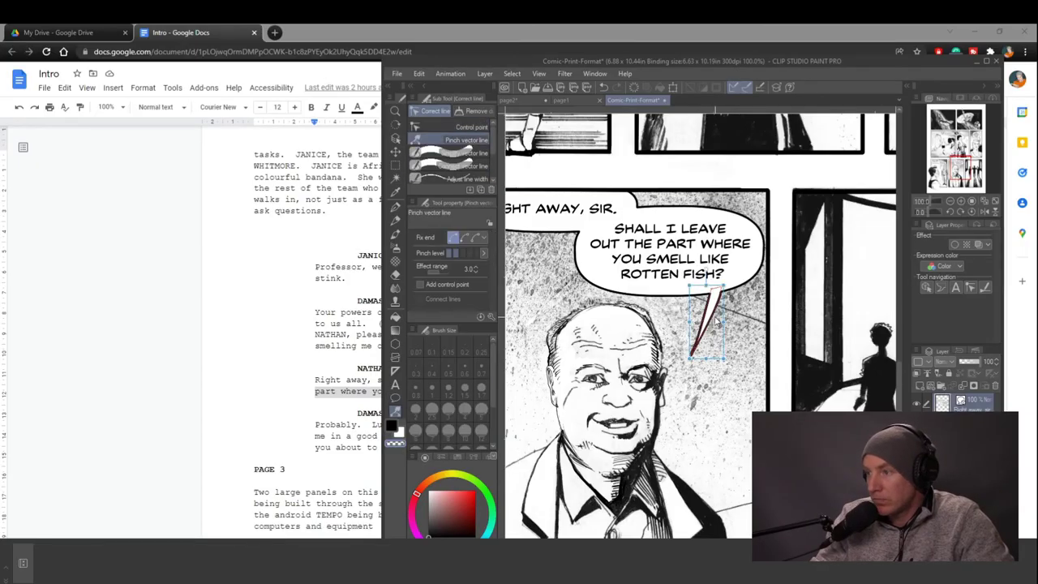
pyautogui.click(472, 127)
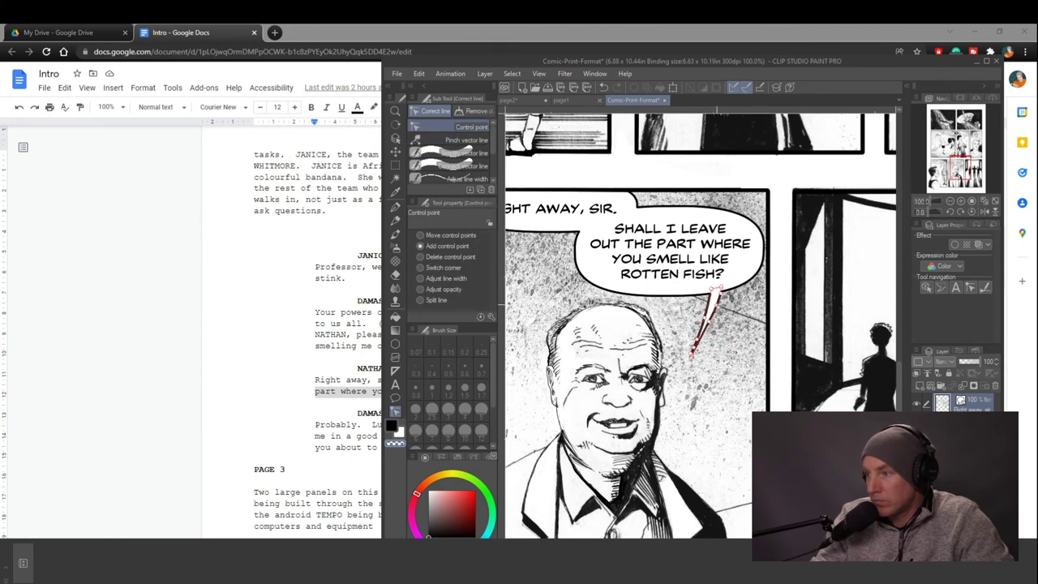